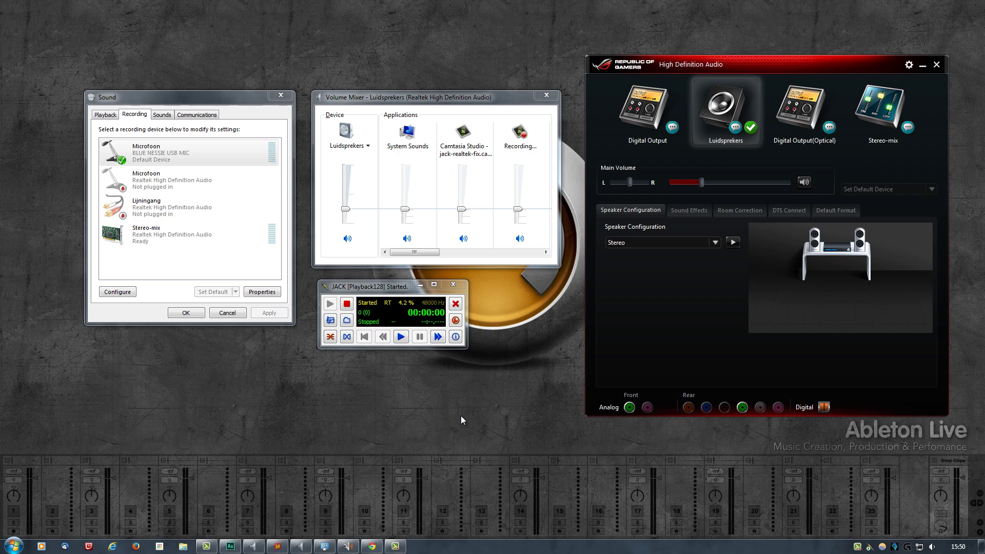
left_click(345, 211)
key("F9")
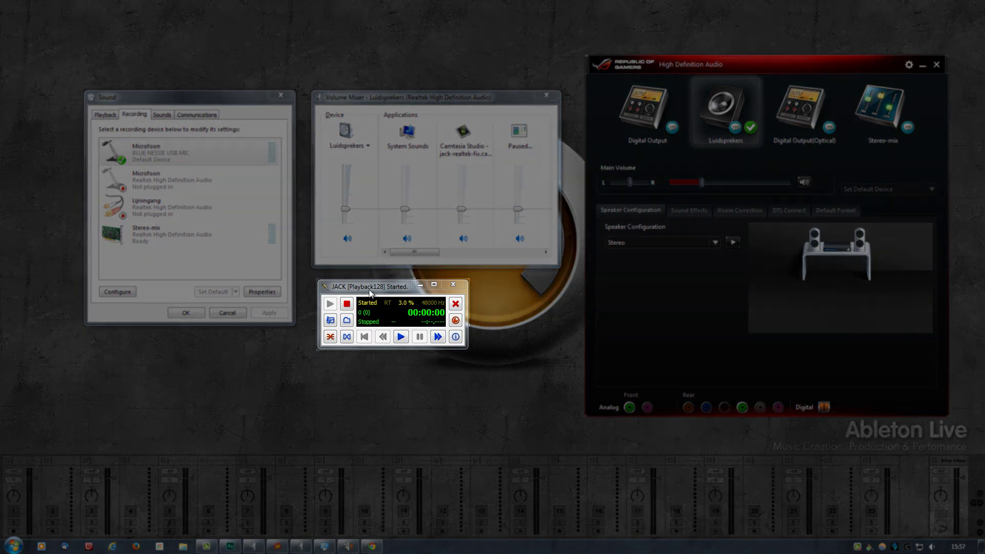
left_click(372, 297)
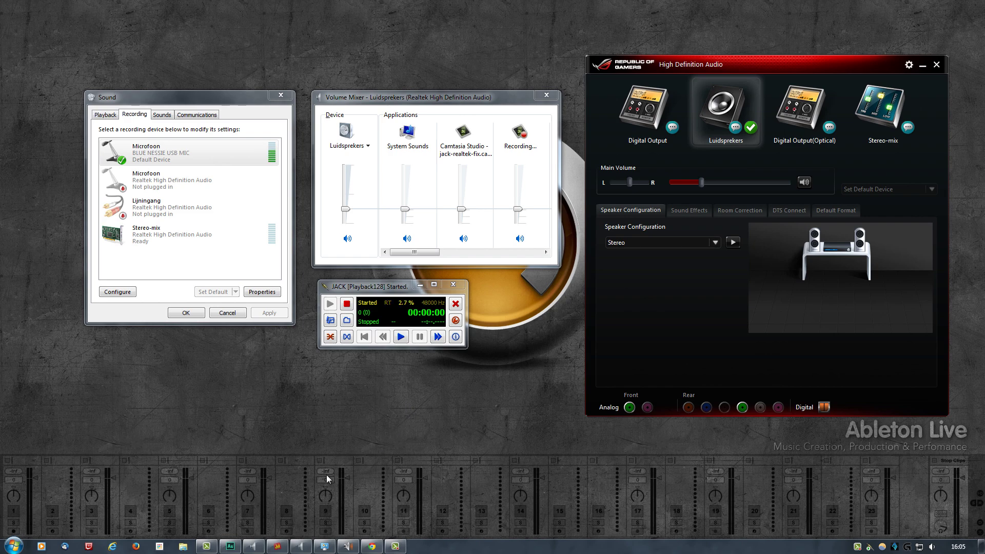
Switch to Adobe Audition to view the volume-jack-disabled.wav waveform, and return to the audio windows on the desktop
mouse_move(231, 547)
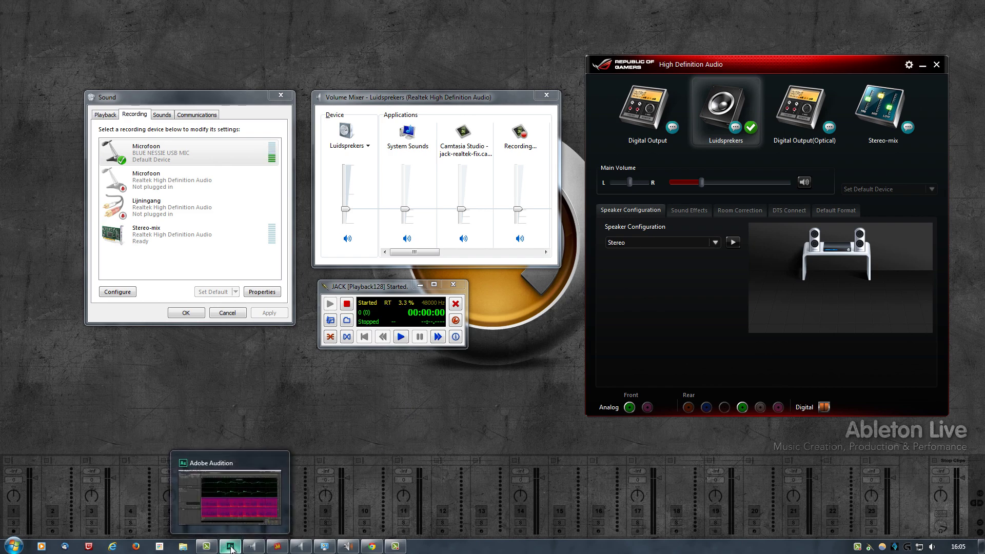
left_click(231, 548)
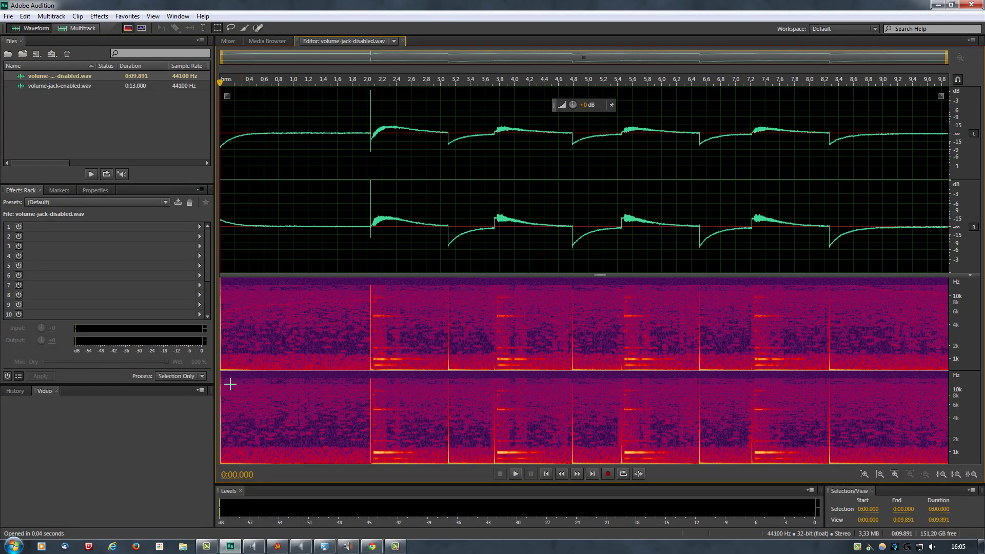
left_click(230, 546)
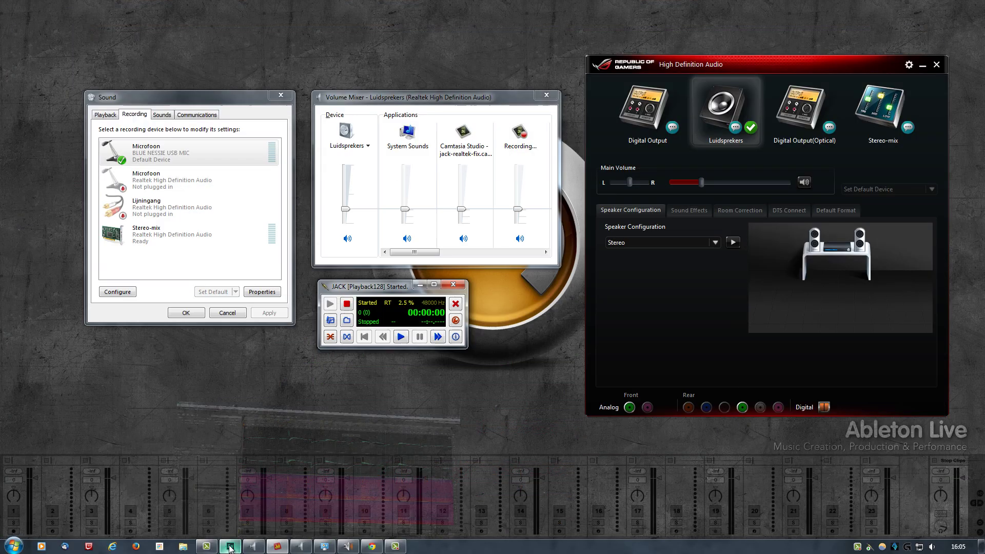
Test the Luidsprekers device slider in the Volume Mixer and select Stereo-mix among the recording devices
left_click(385, 103)
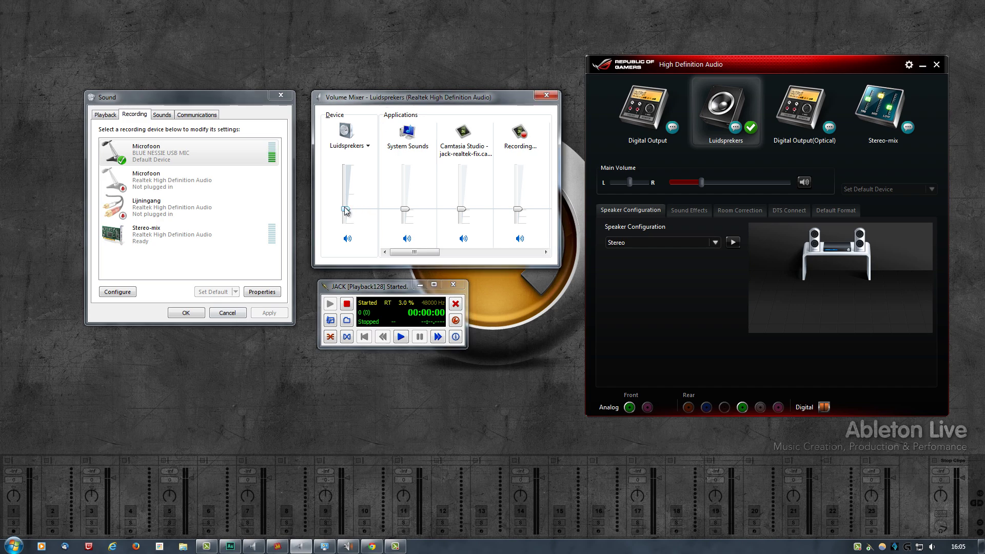
left_click_drag(345, 212, 345, 213)
left_click(159, 237)
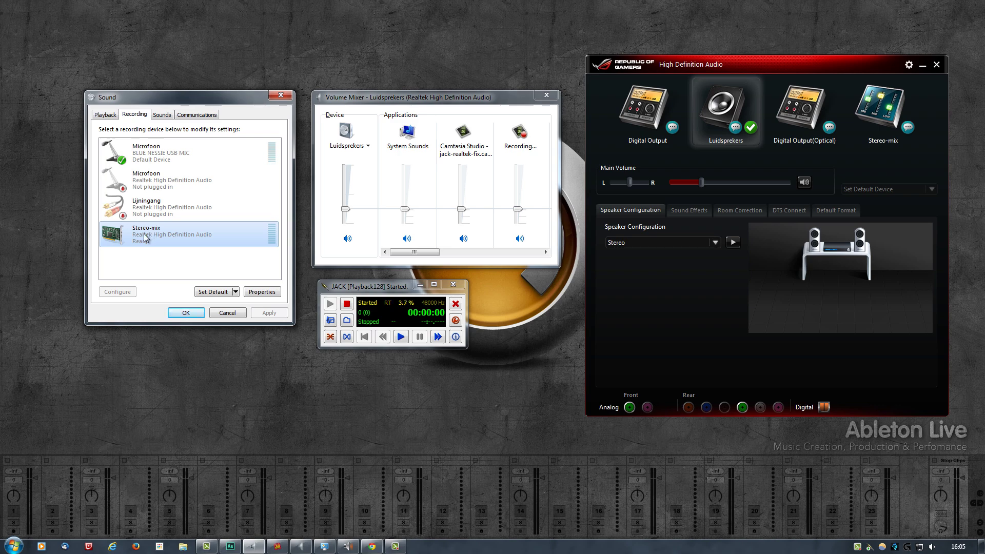
left_click(14, 546)
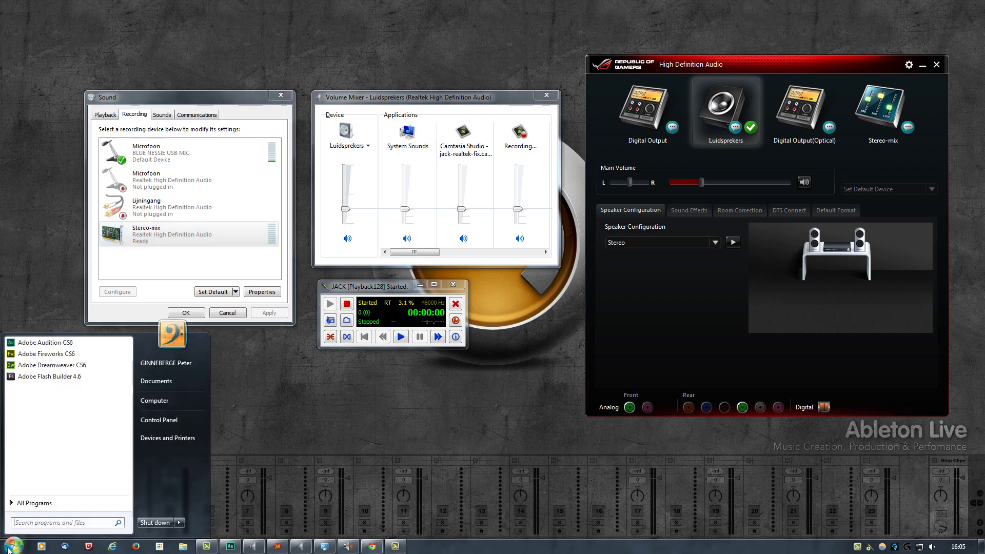
type("sound")
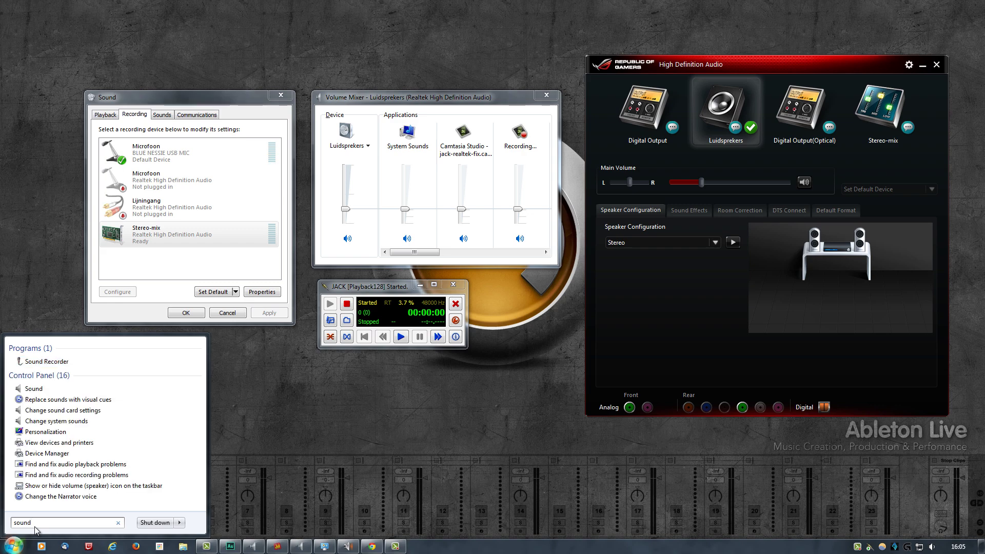
left_click(53, 362)
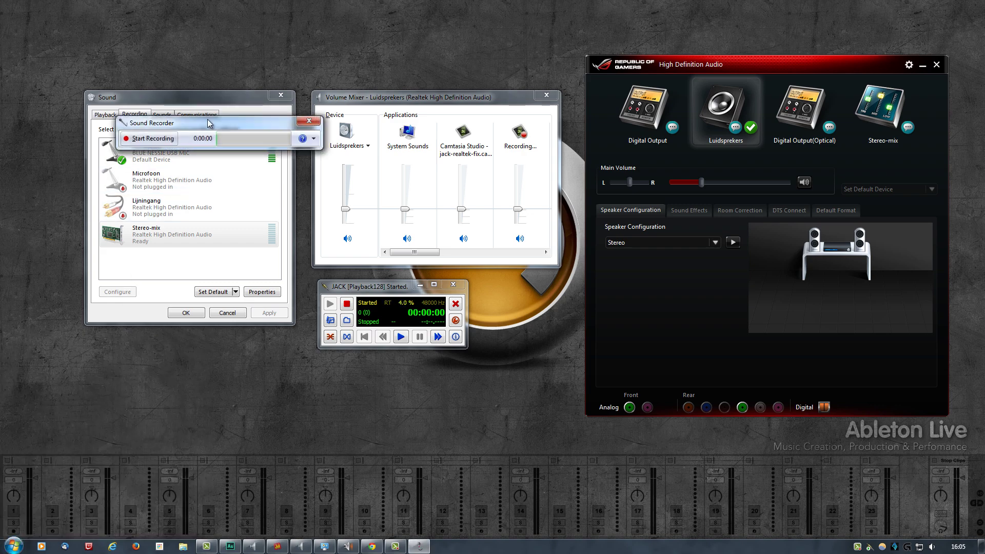
left_click_drag(209, 127, 176, 349)
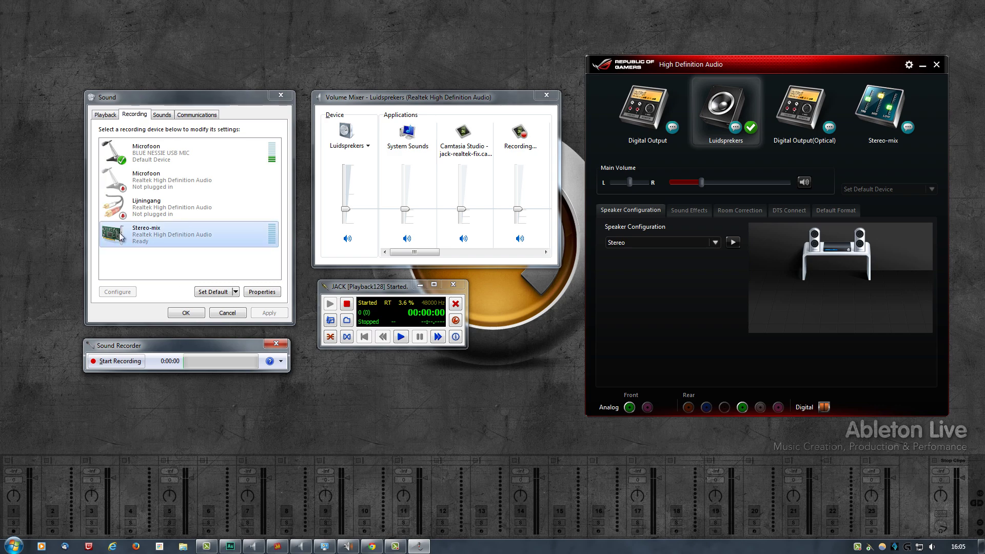
left_click(276, 343)
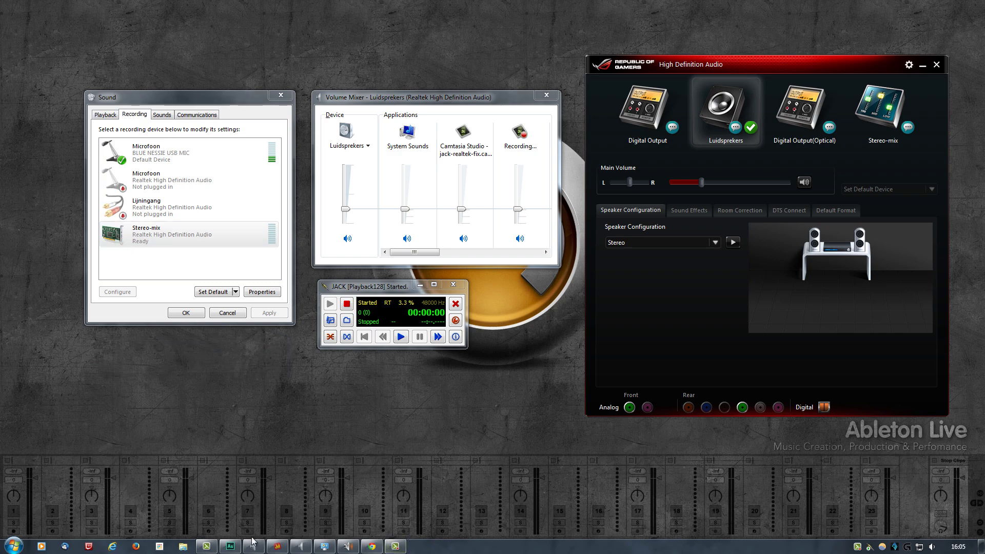
Switch to Adobe Audition and play the volume-jack-disabled.wav recording from the start
left_click(231, 546)
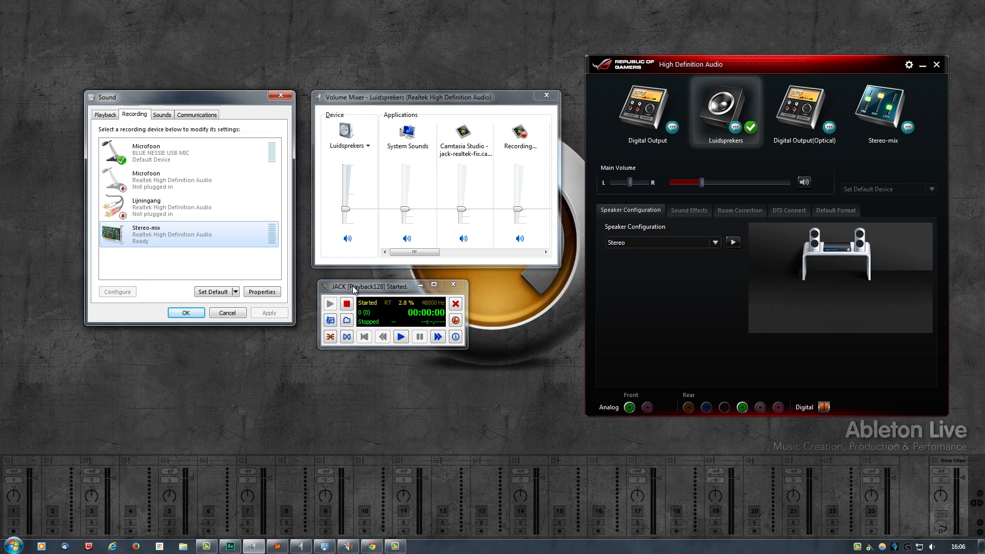
left_click(353, 286)
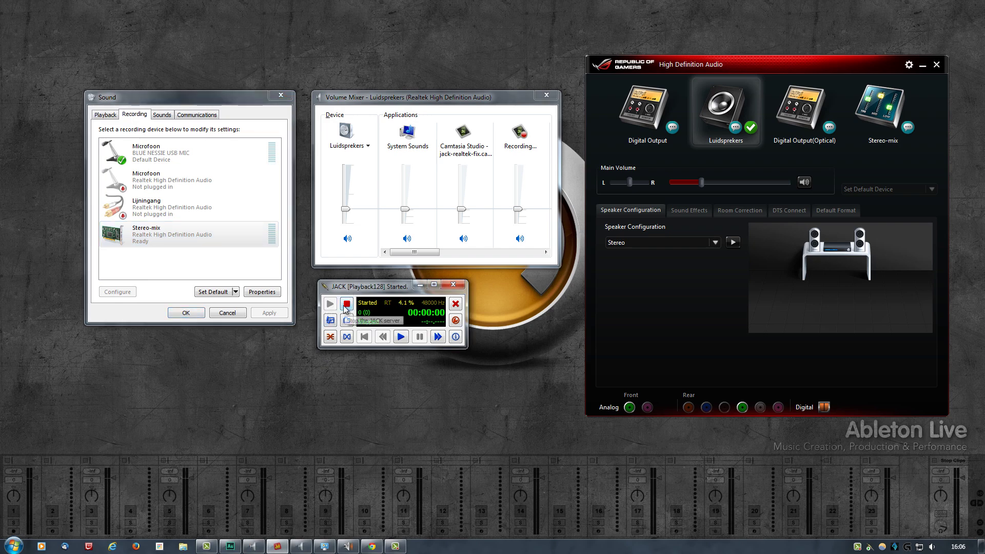
left_click(230, 545)
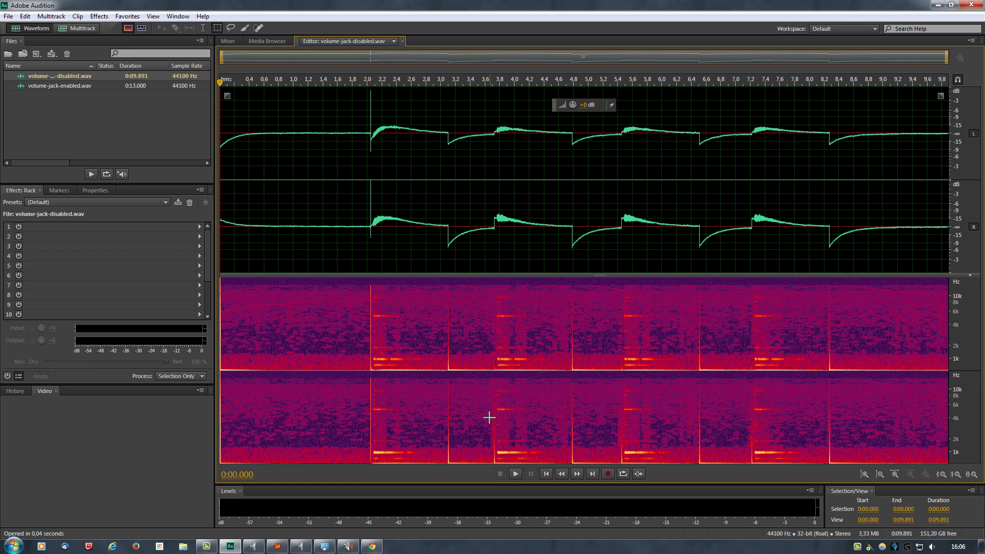
left_click(515, 475)
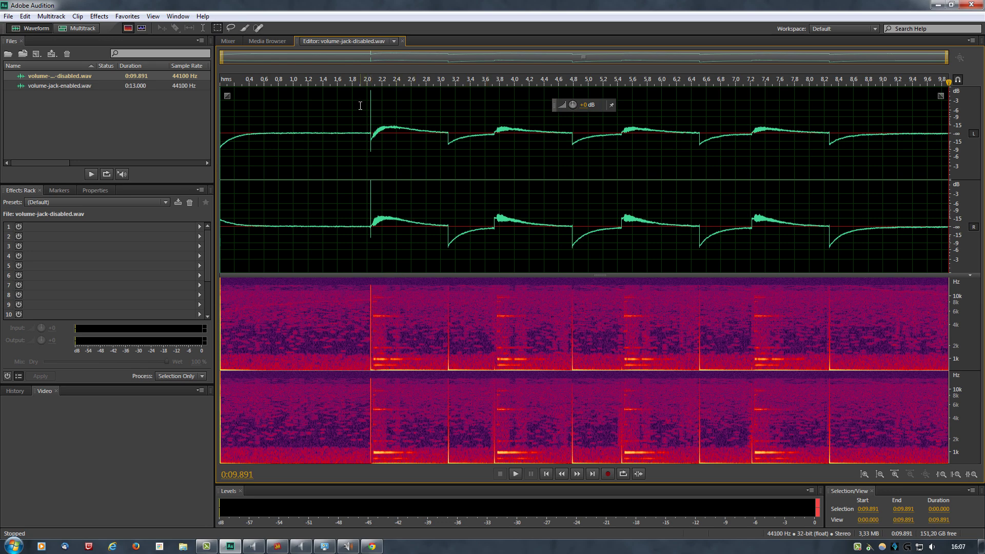
Examine the first spike in volume-jack-disabled.wav by selecting the range from about 2.00 to 2.08 seconds
left_click_drag(367, 113, 441, 192)
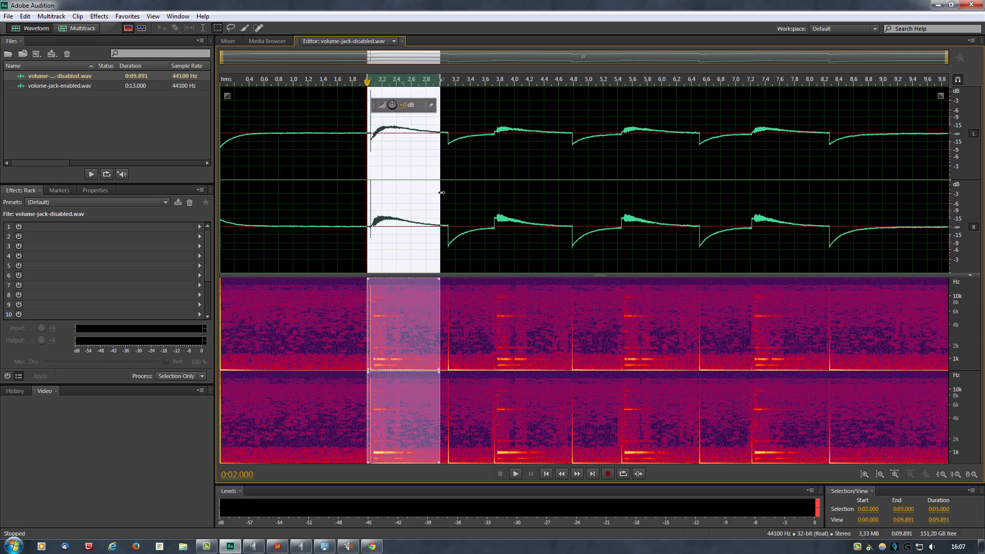
double_click(365, 178)
left_click(372, 181)
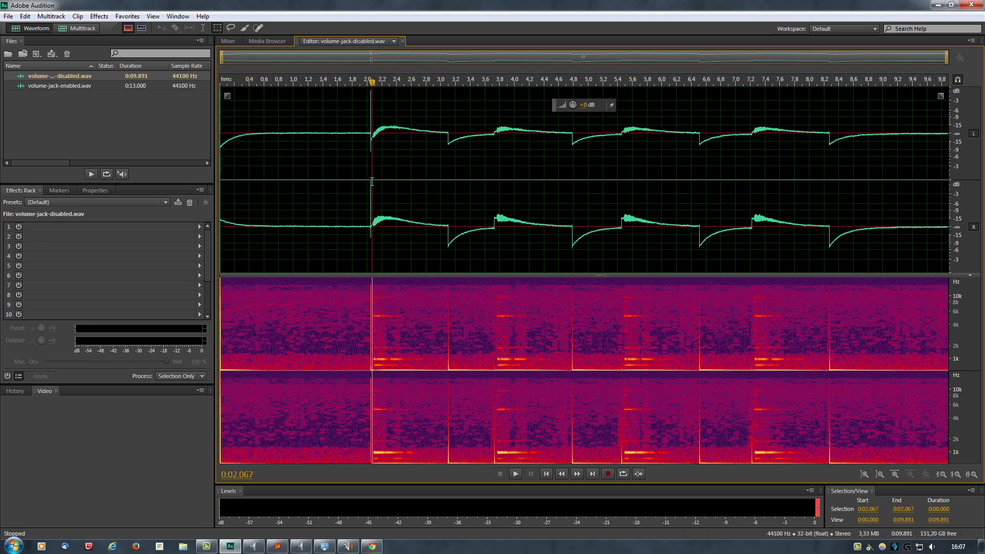
left_click_drag(367, 182, 374, 182)
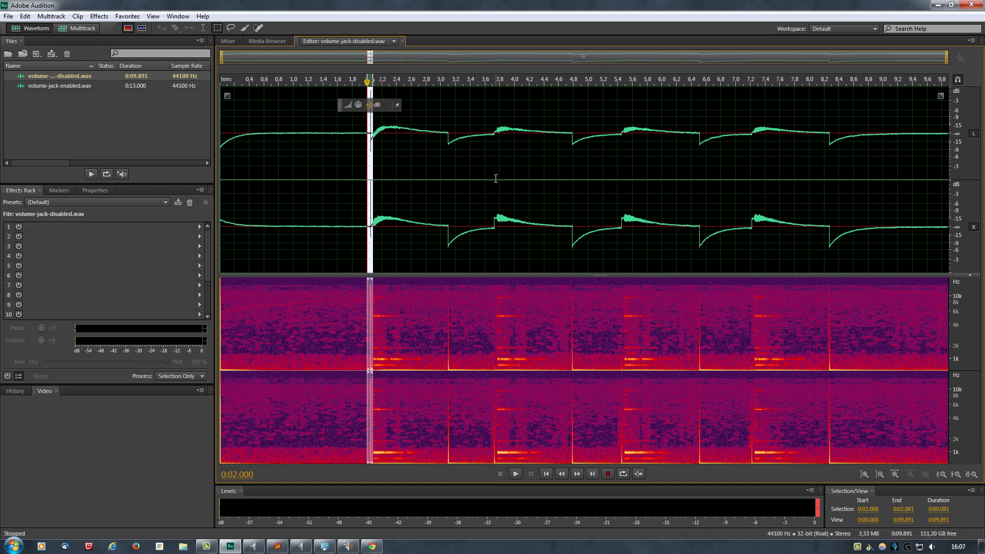
Examine the dips after each sound by selecting ranges starting at about 3.0, 4.8, 6.4 and 8.2 seconds in turn
left_click_drag(444, 180, 496, 180)
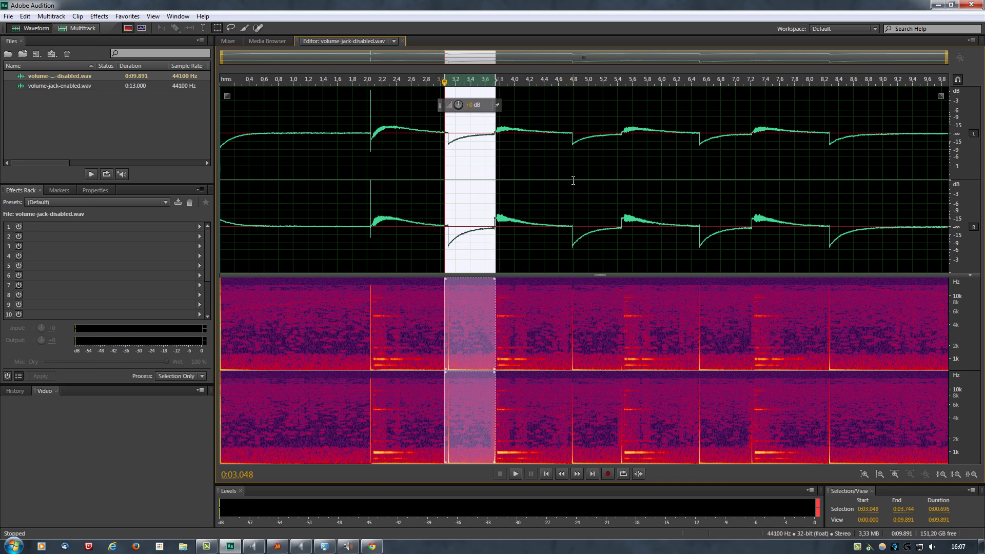
left_click_drag(573, 182, 619, 181)
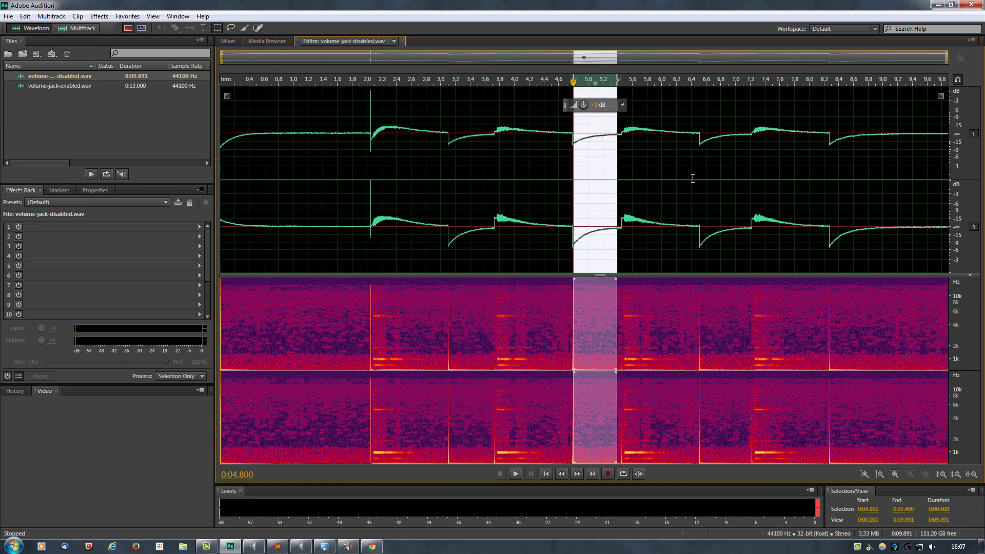
left_click_drag(692, 177, 746, 177)
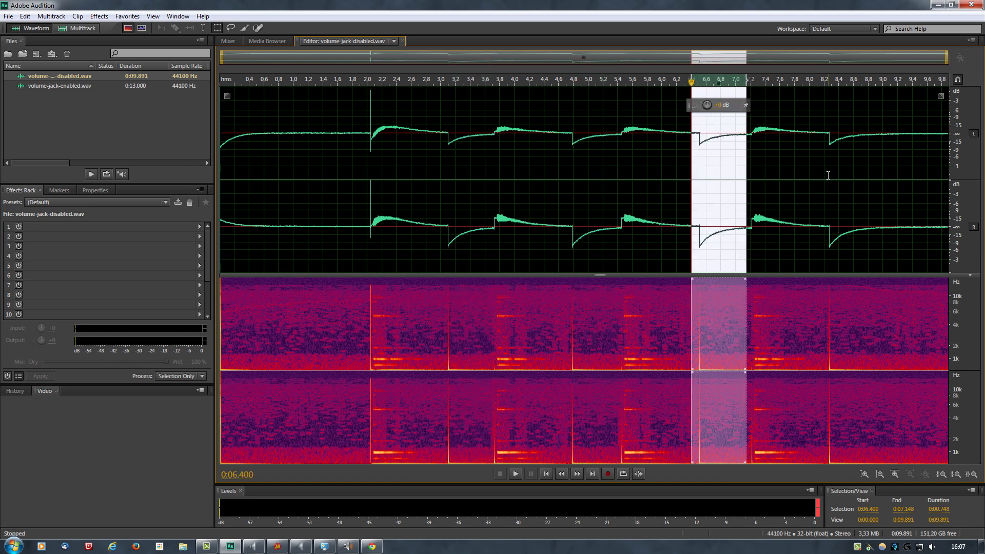
left_click_drag(824, 175, 878, 175)
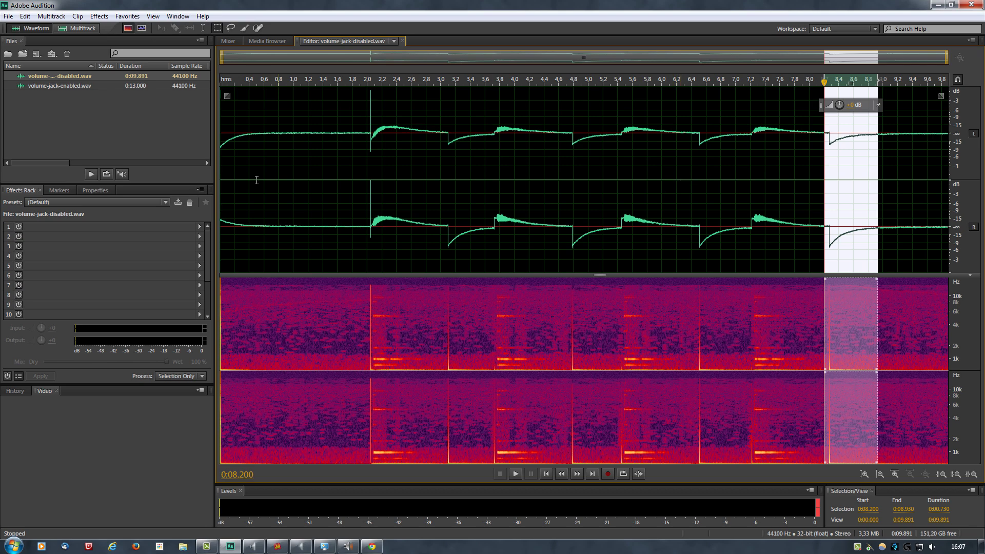
Open volume-jack-enabled.wav in the editor and play it from the start
left_click(65, 86)
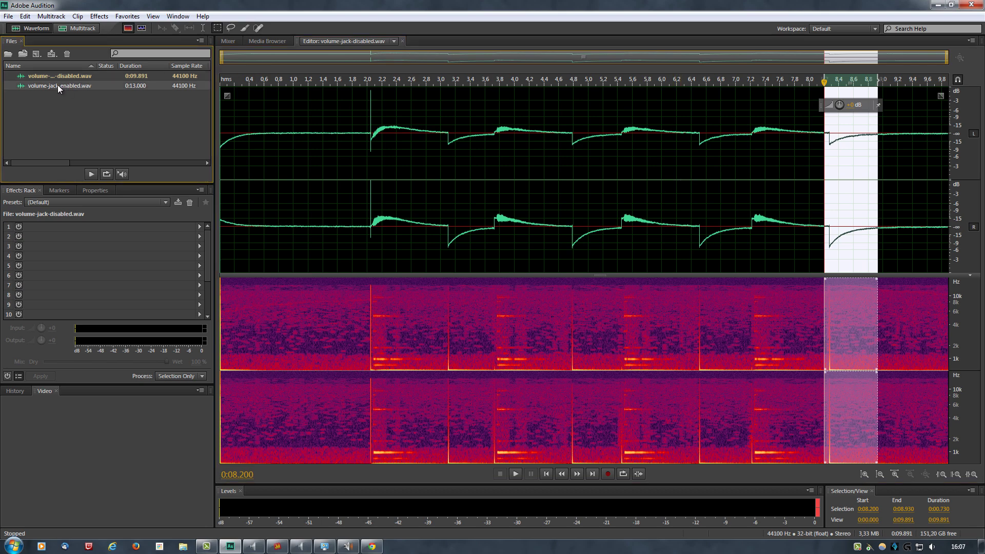
double_click(58, 85)
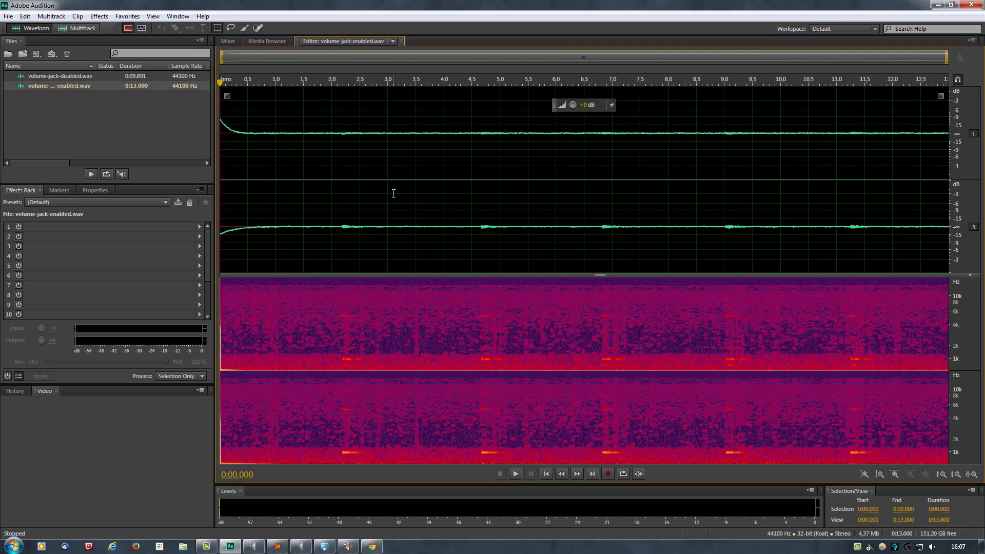
left_click(516, 474)
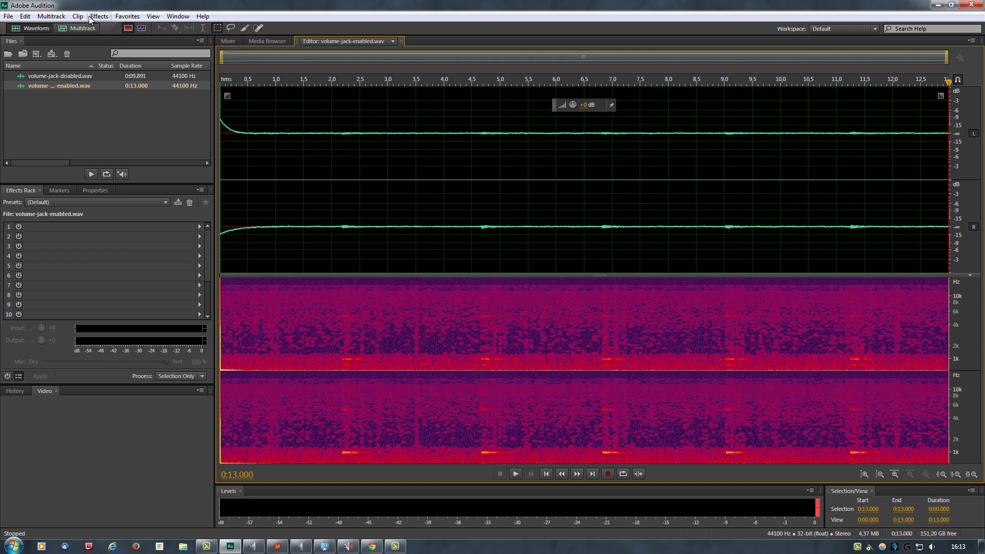
Open the preferences and review the Audio Channel Mapping and Audio Hardware settings for the JackRouter device
left_click(51, 16)
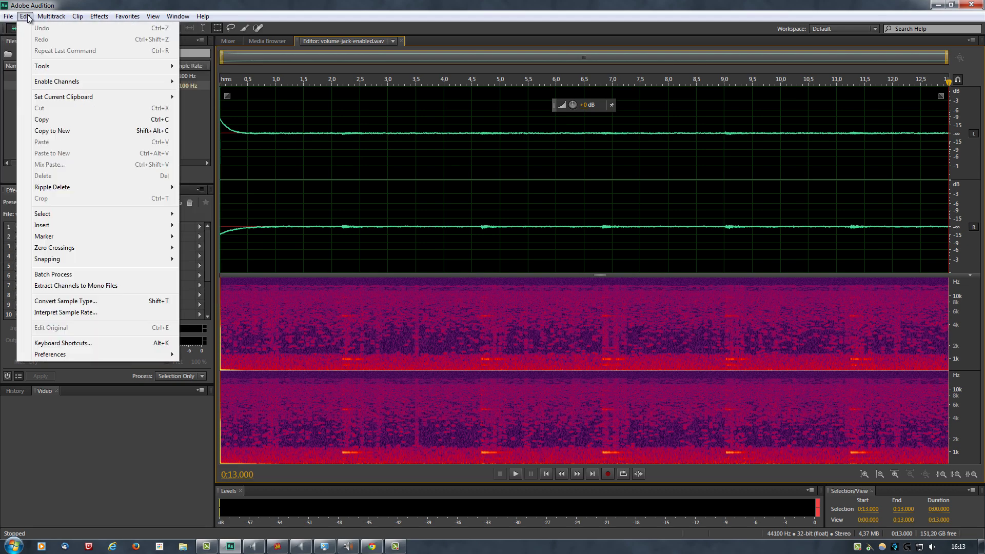
mouse_move(126, 357)
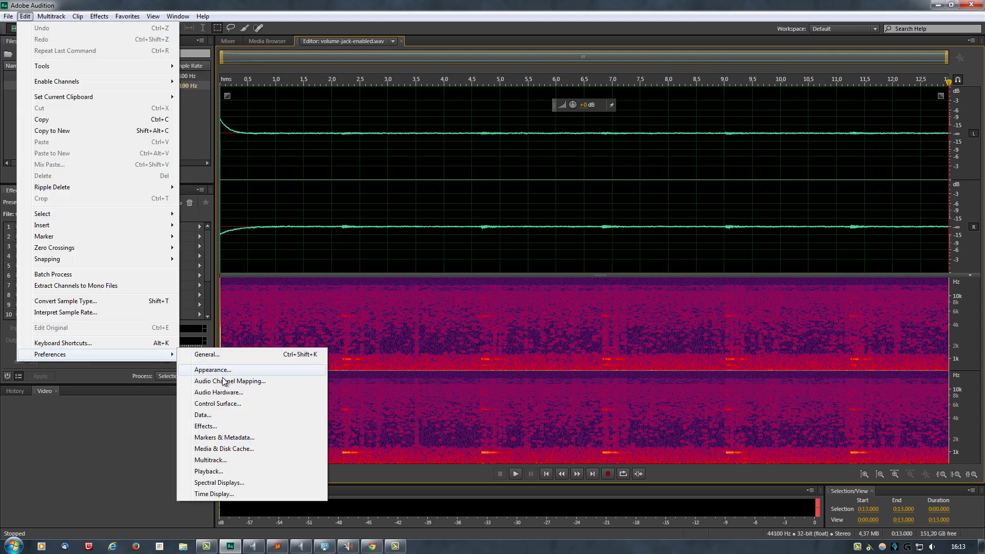
left_click(226, 381)
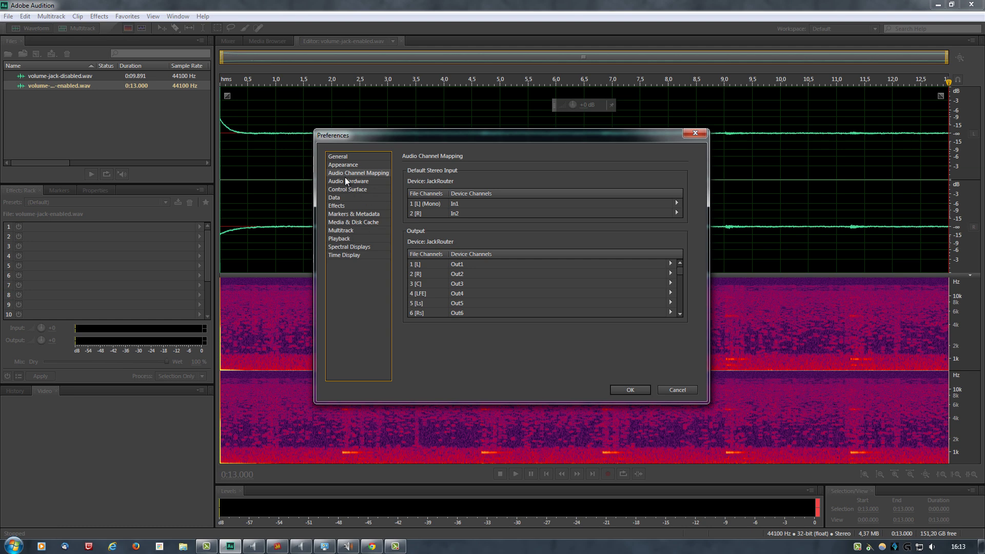
left_click(345, 181)
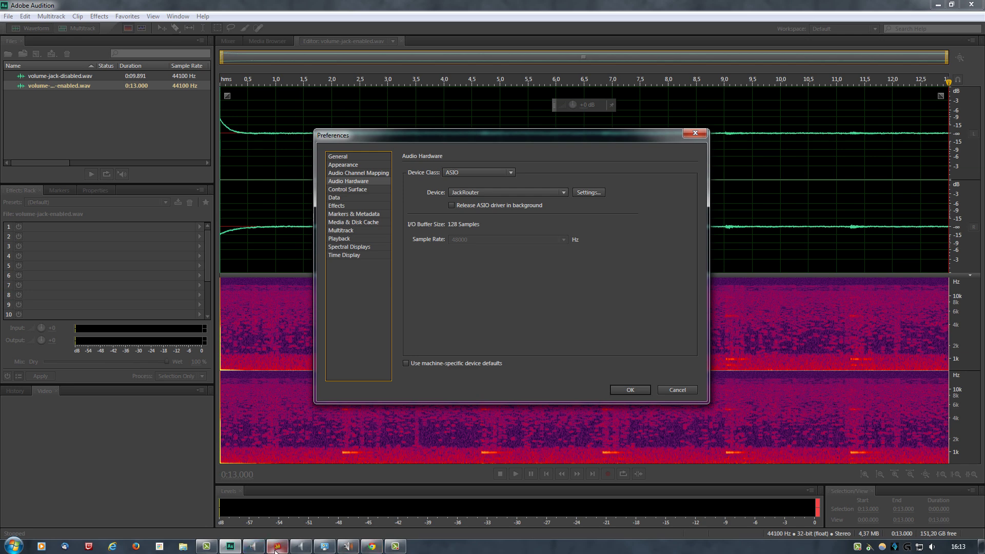
Switch to JACK and inspect the audio connections between the Adobe Audition CS6 outputs and the system playback ports, closing the Connections window
mouse_move(275, 551)
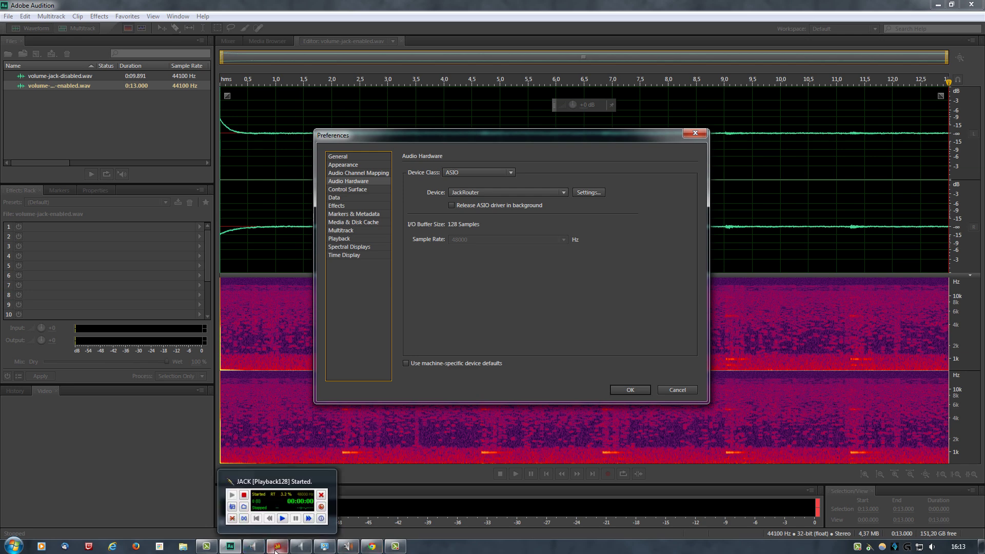
left_click(275, 551)
left_click(332, 337)
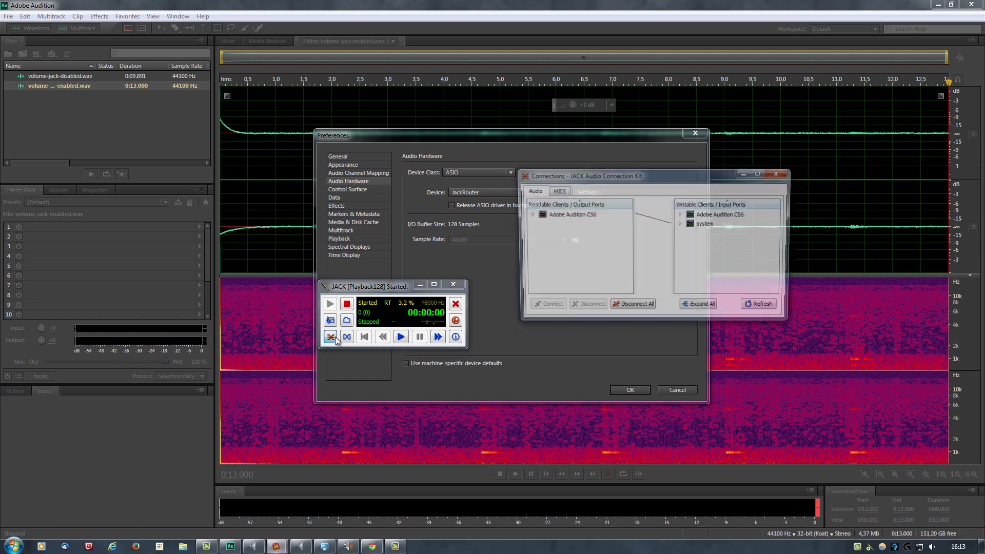
left_click(528, 215)
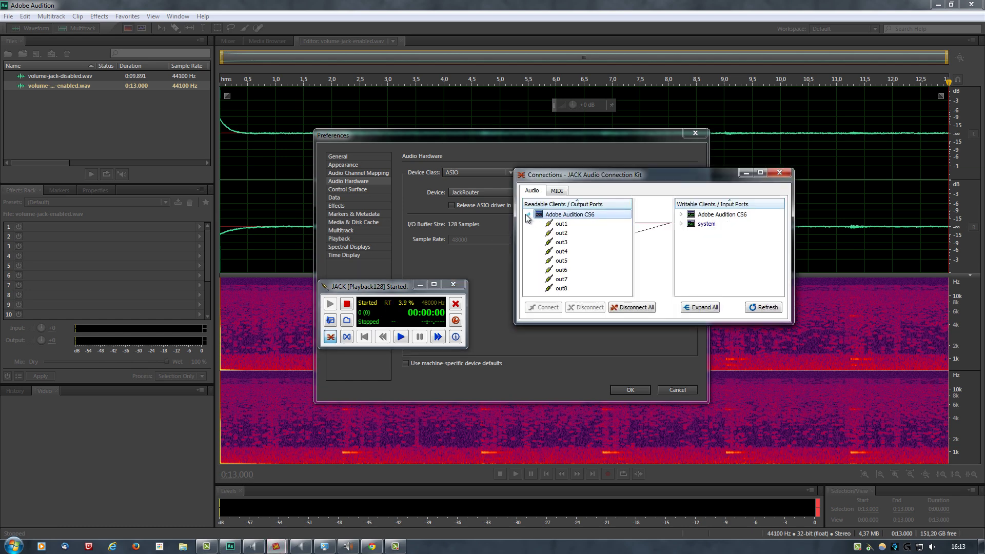
left_click(681, 224)
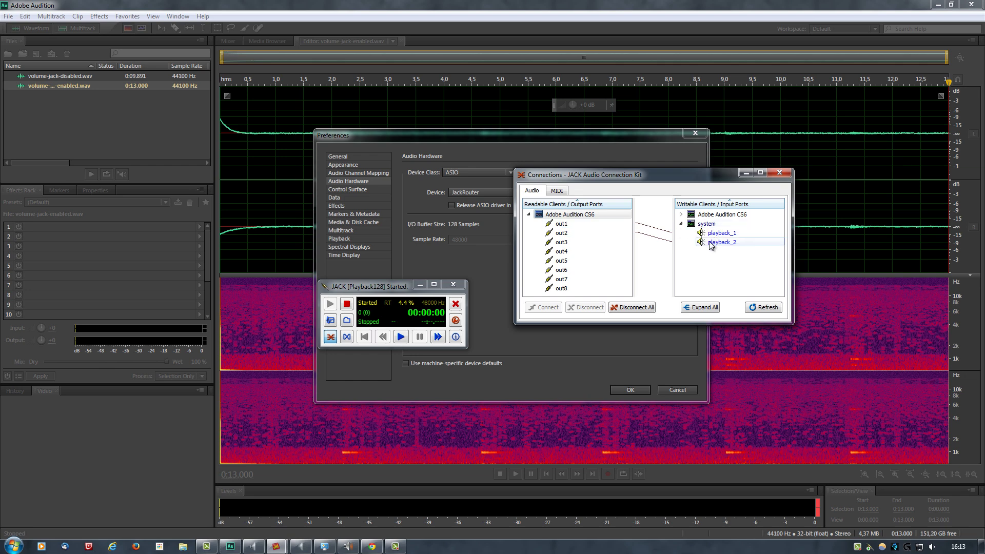
left_click(780, 172)
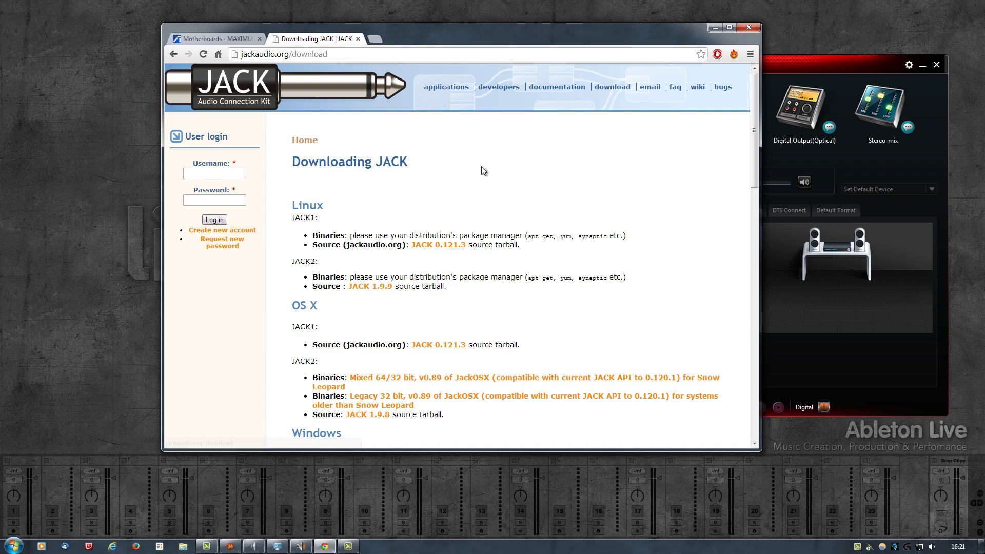
Examine the Windows JACK2 installers for 32-bit and 64-bit systems on the JACK download page, minimizing the browser when done
scroll(482, 171, "down", 4)
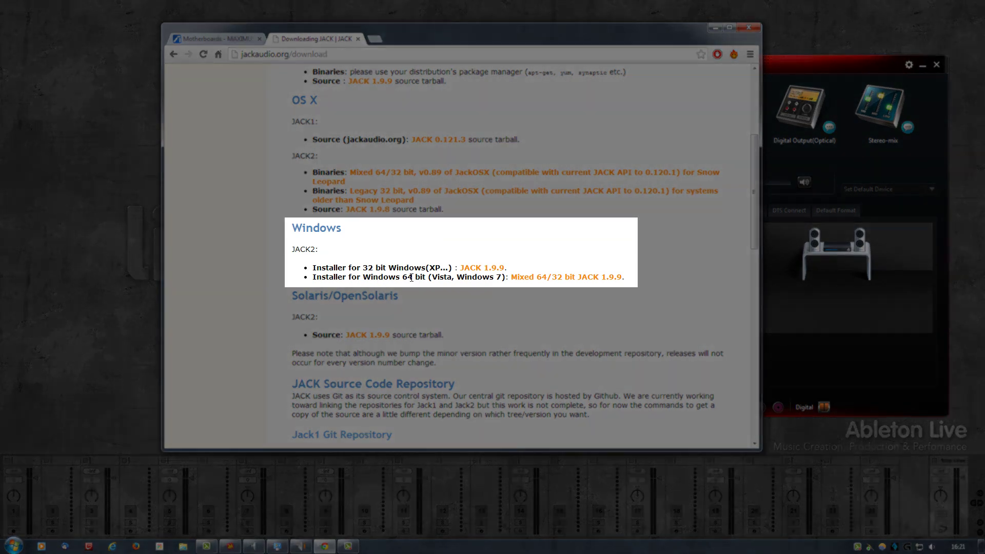
double_click(411, 277)
left_click(371, 269)
double_click(370, 269)
double_click(407, 276)
left_click(531, 286)
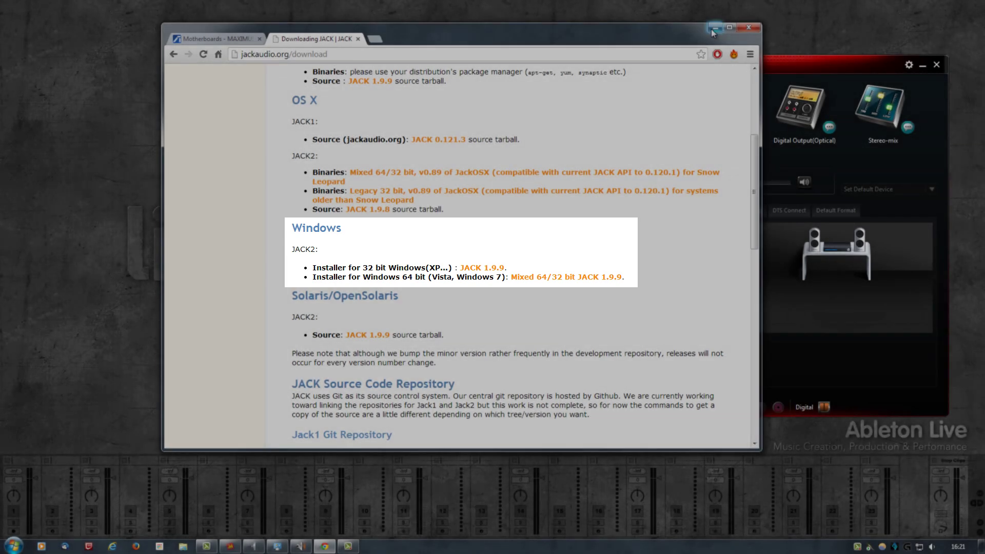
left_click(716, 28)
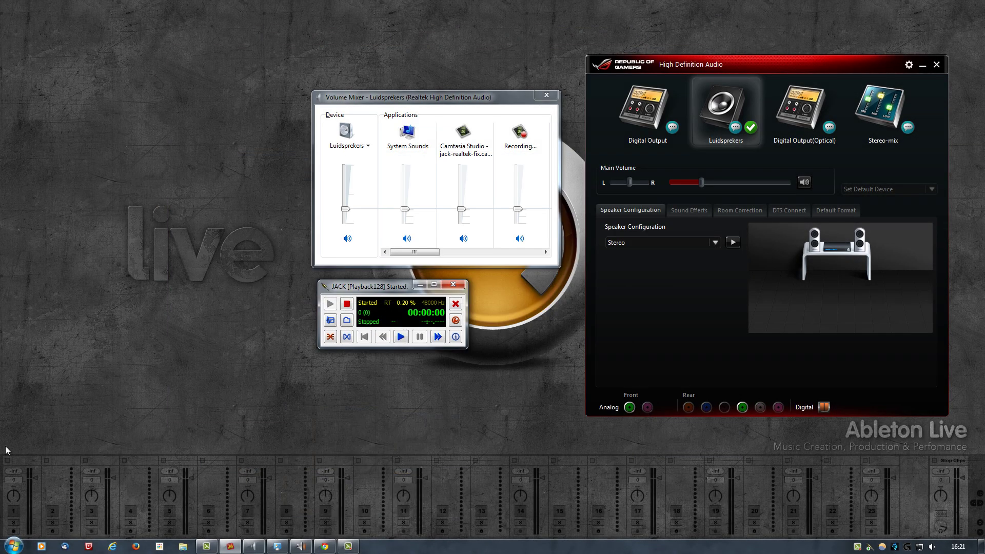
Find the Jack Control program in the Jack folder of the installed programs
left_click(12, 550)
left_click(21, 508)
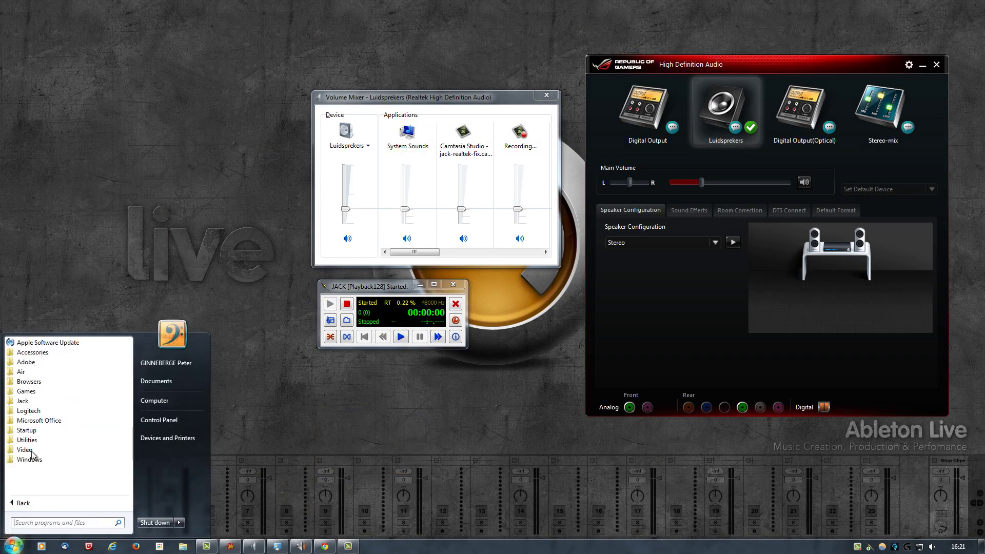
left_click(37, 402)
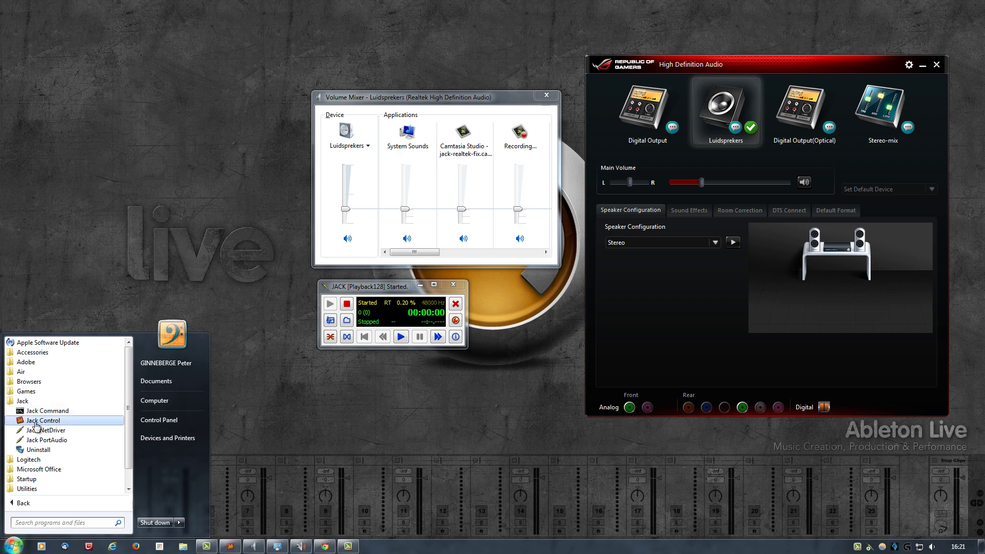
Return to the browser and open the "How do I use JACK on Windows?" article from the JACK FAQ
left_click(322, 548)
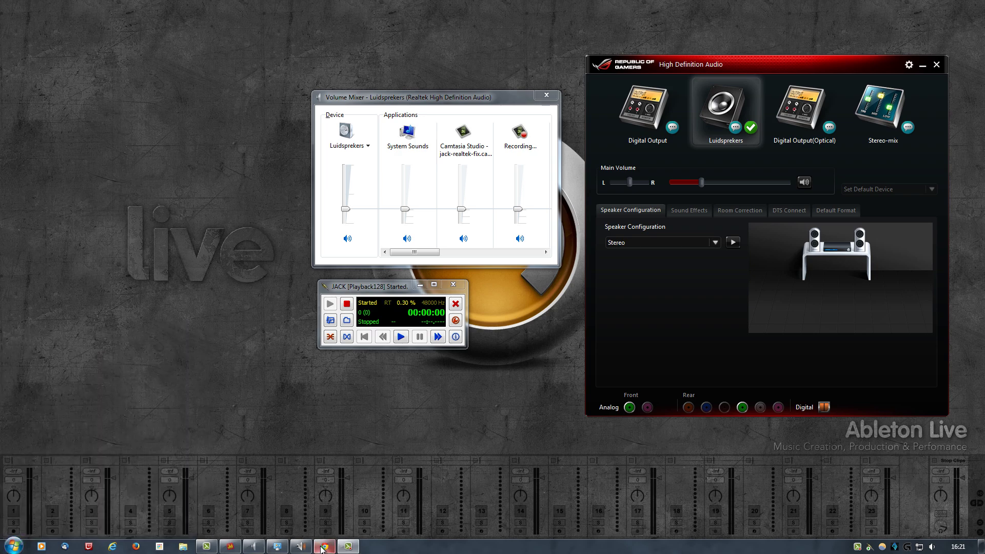
left_click(323, 547)
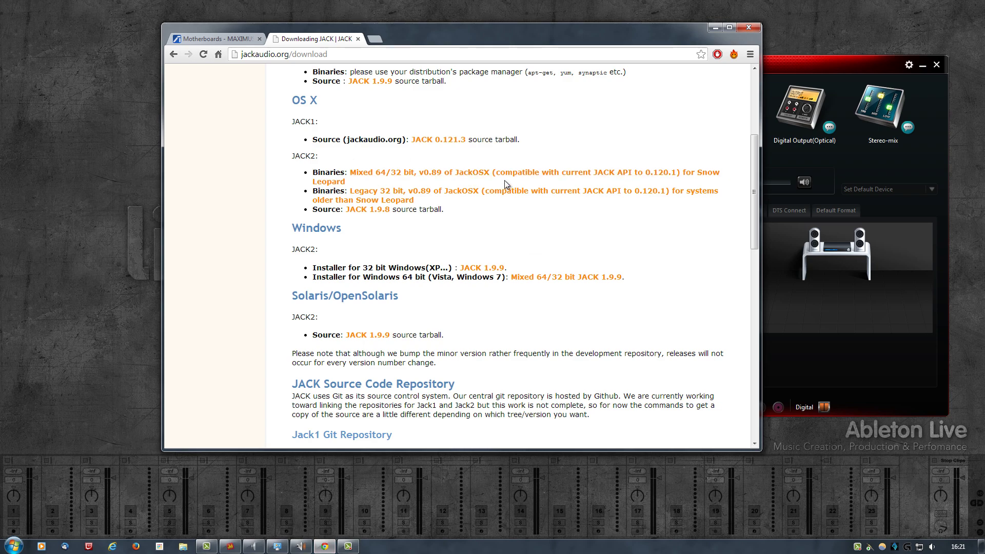
scroll(505, 184, "up", 4)
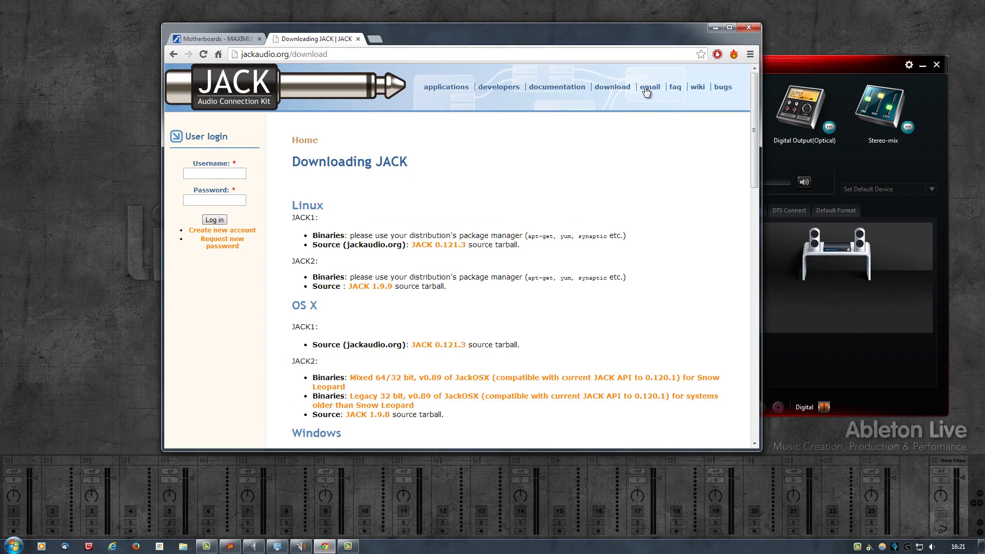
left_click(674, 88)
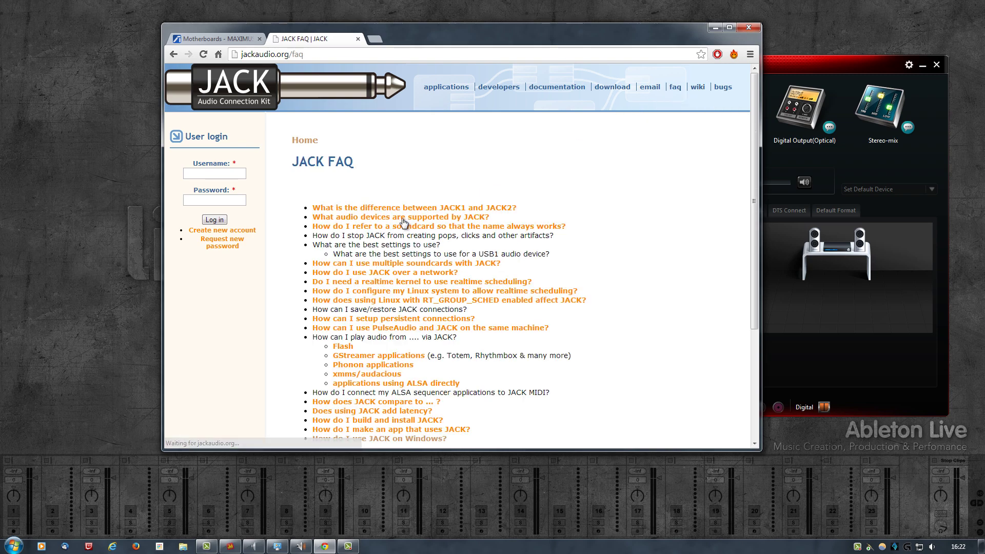
scroll(363, 251, "down", 1)
scroll(363, 251, "down", 2)
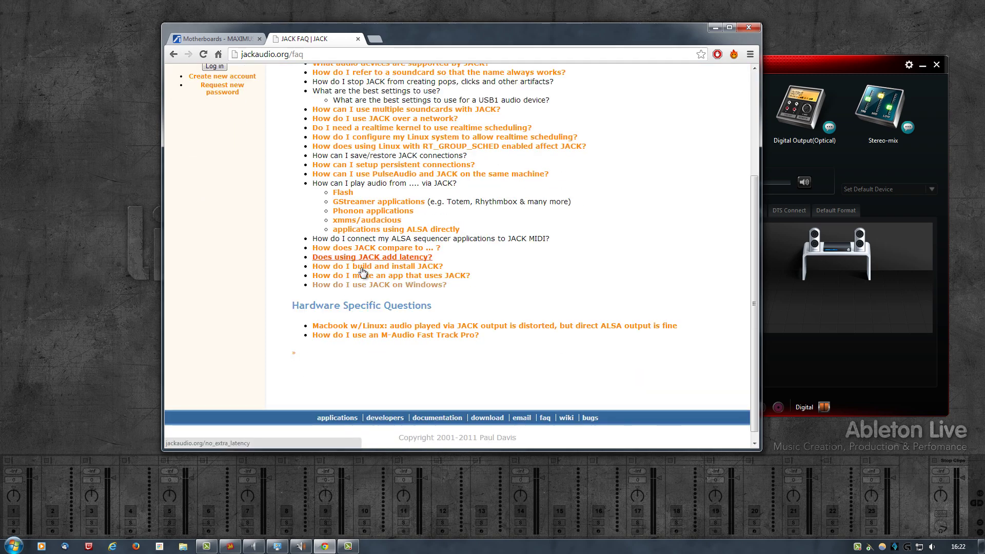
left_click(347, 285)
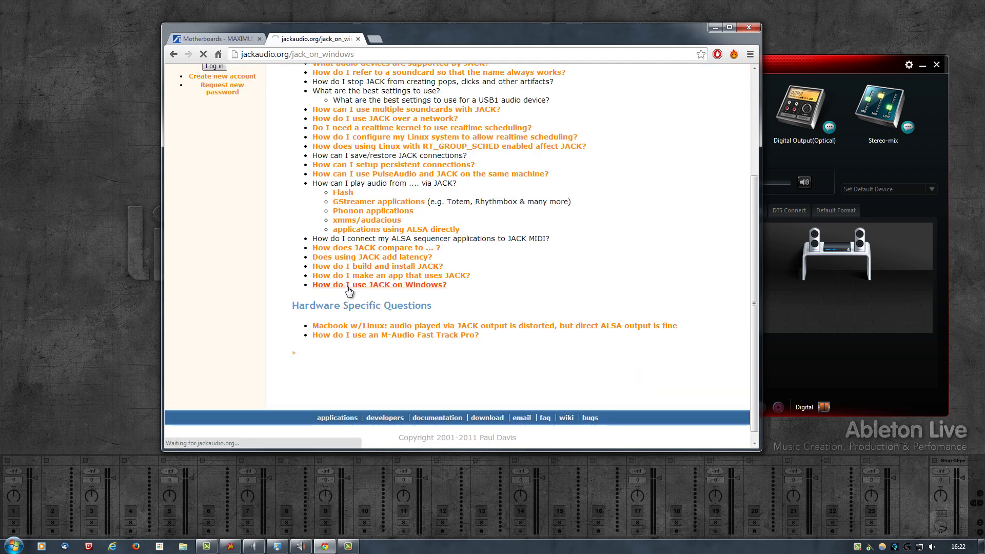
Read the introduction and the Installation and Configuration instructions in the Using JACK on Windows article, minimizing the browser when done
scroll(318, 232, "down", 4)
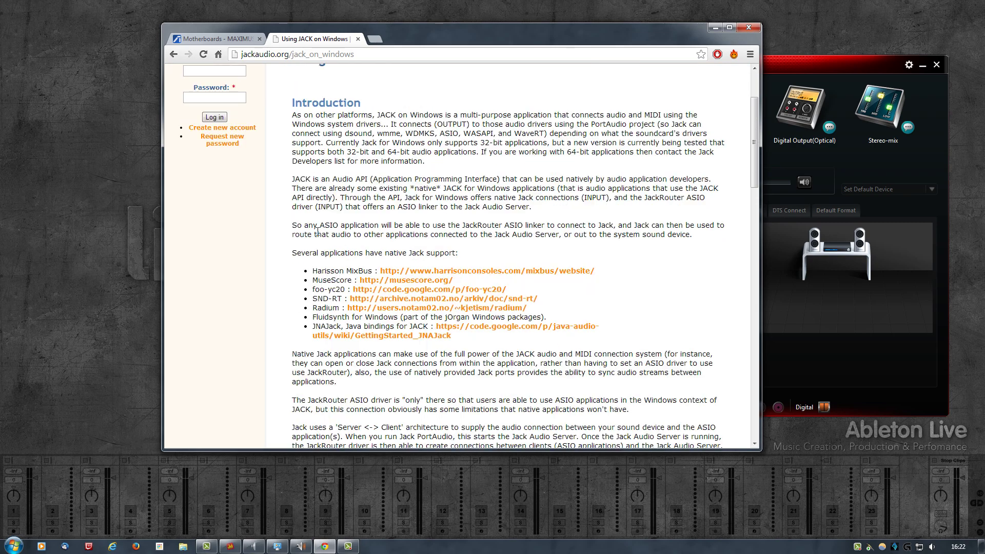
scroll(318, 235, "down", 1)
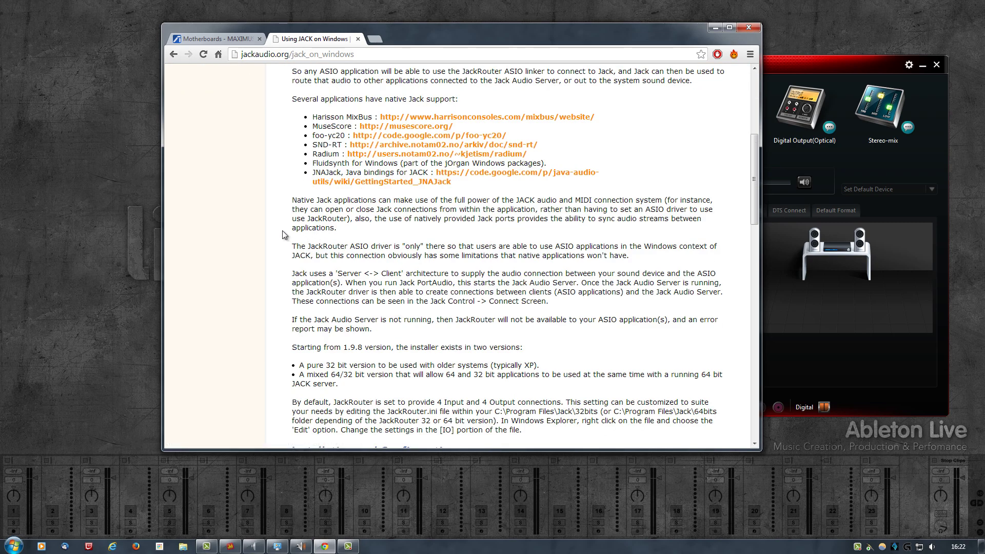
scroll(282, 228, "down", 3)
scroll(283, 220, "down", 2)
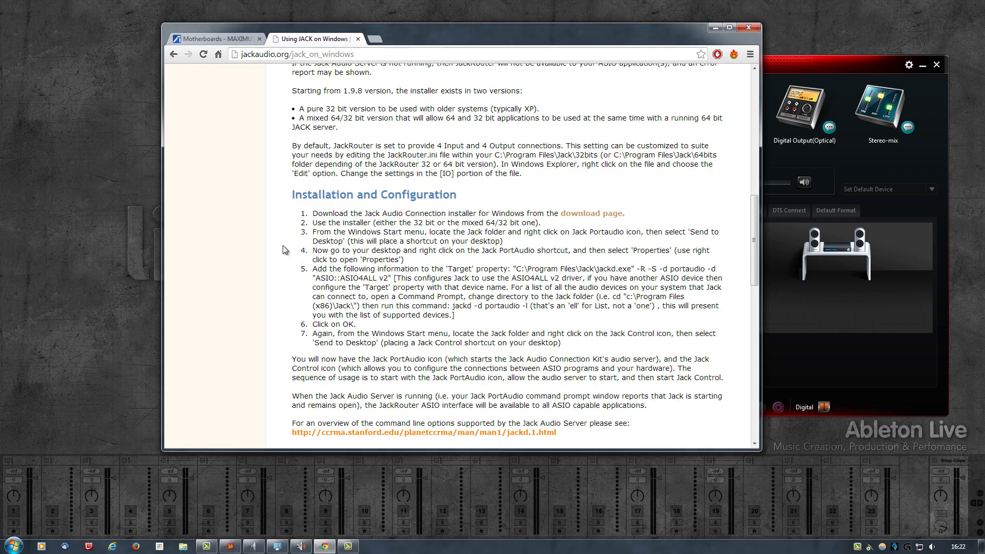
scroll(285, 250, "down", 1)
scroll(285, 268, "up", 10)
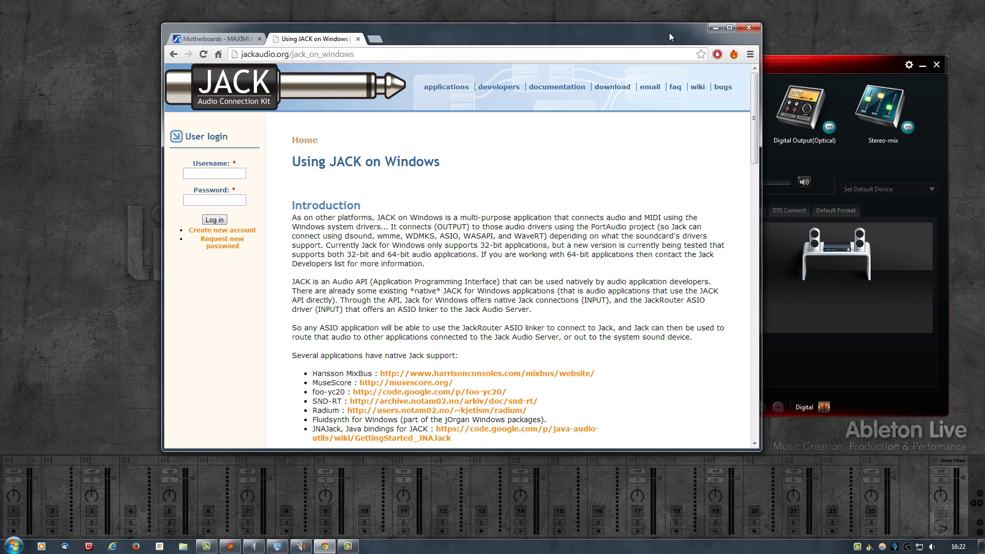
left_click(713, 29)
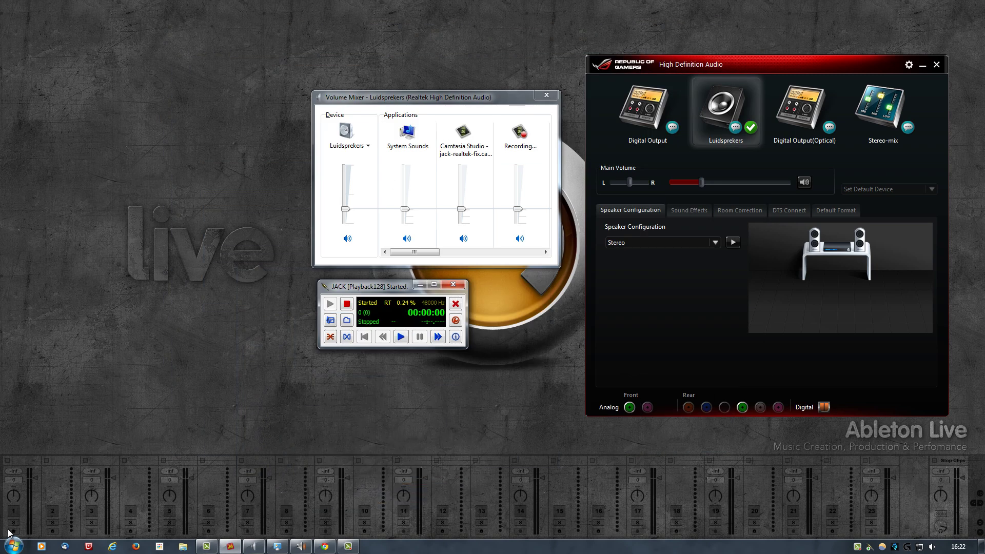
Locate Jack Control in the installed Jack programs folder again and return to the running JACK window
left_click(9, 546)
left_click(31, 503)
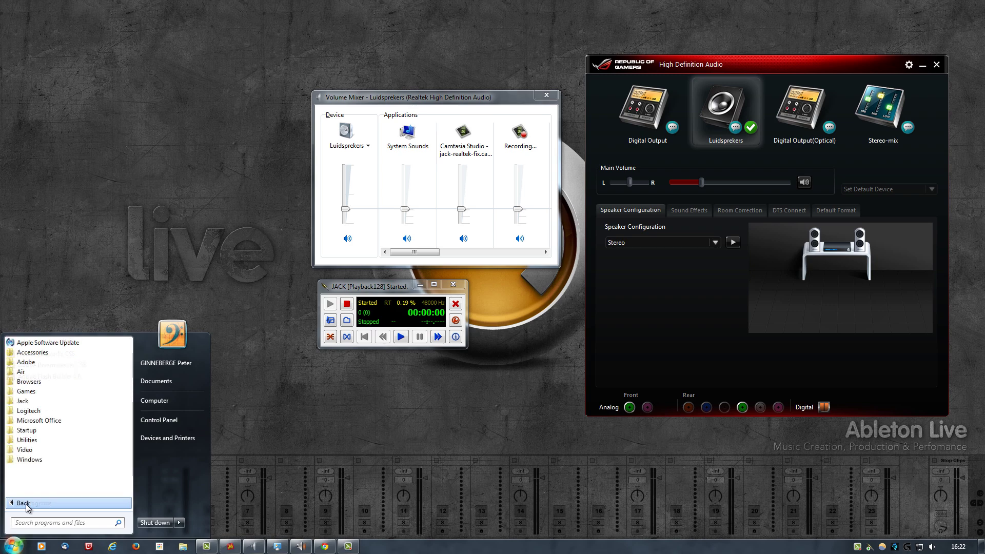
left_click(36, 401)
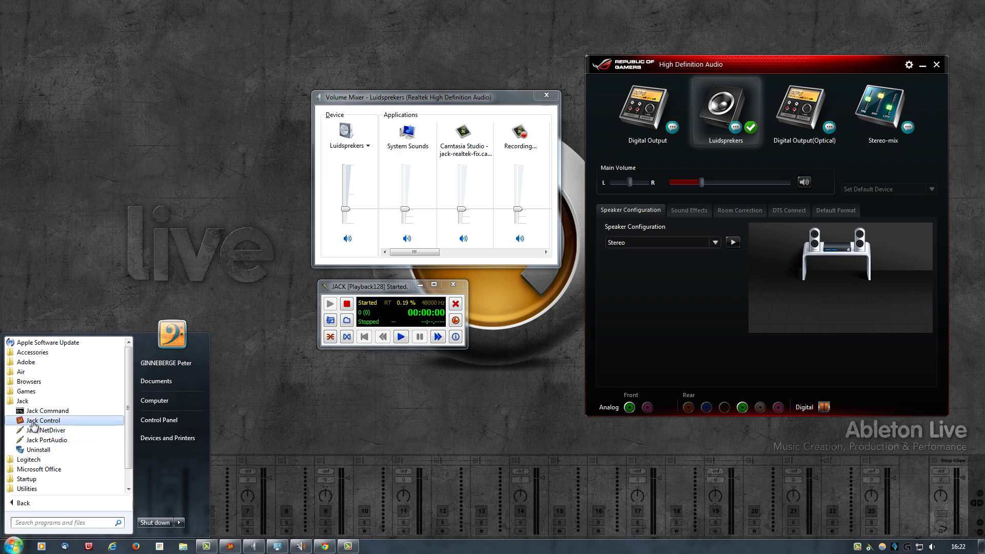
left_click(388, 288)
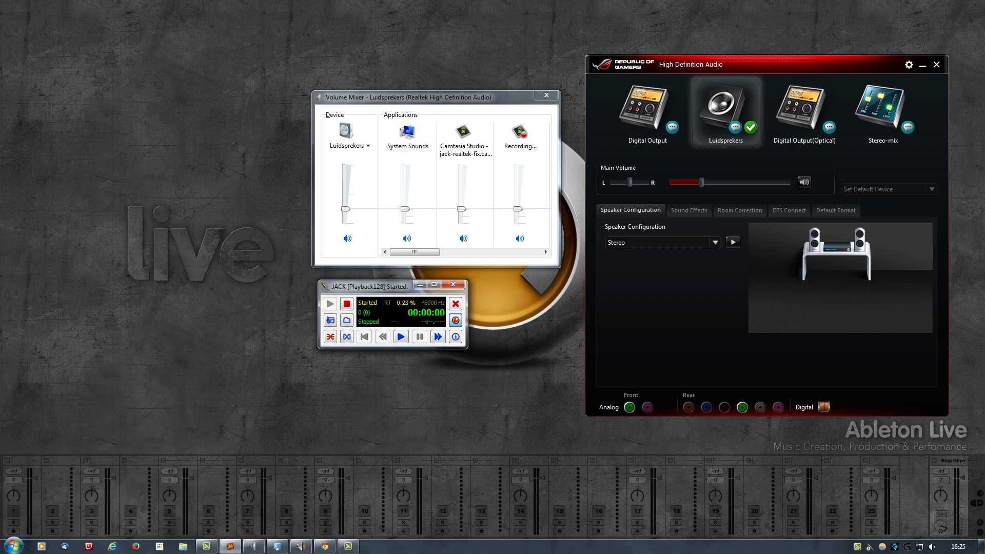
Open the JACK setup and inspect the server prefix command jackd -S and its -S option
left_click(455, 320)
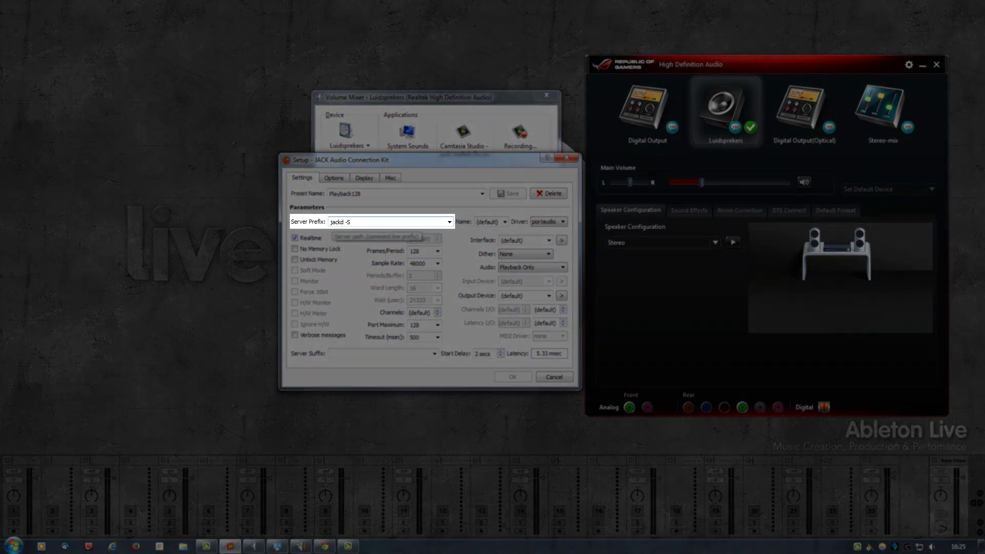
double_click(337, 222)
left_click(352, 222)
left_click_drag(340, 222, 348, 221)
left_click(350, 221)
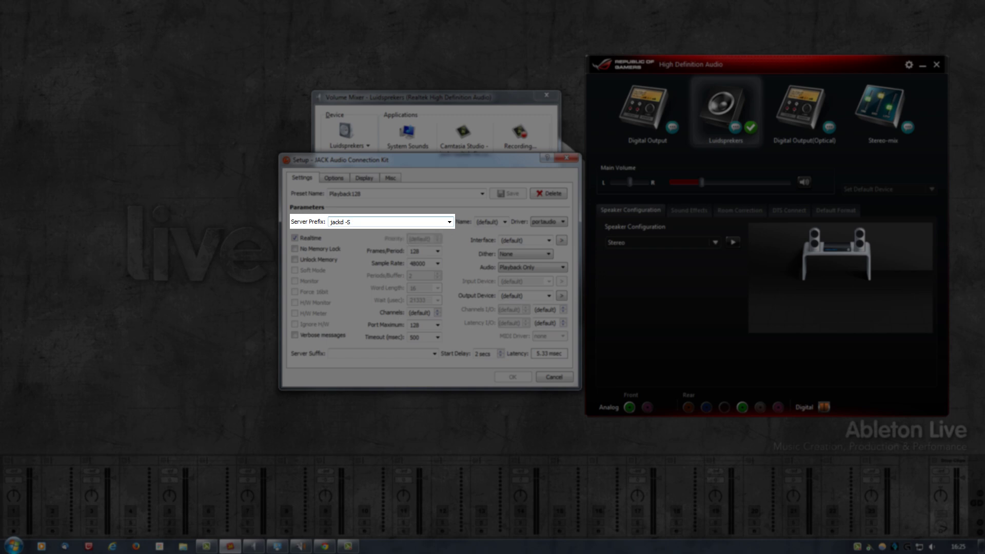
key("shift+Left")
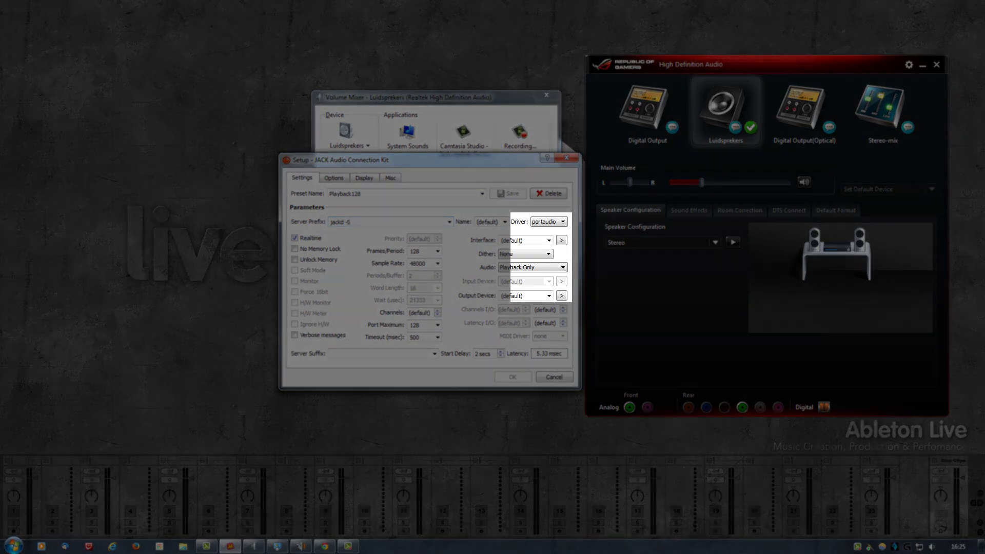
Review the driver, interface and frames per period settings, and keep the audio mode on Playback Only
key("alt+Down")
key("Escape")
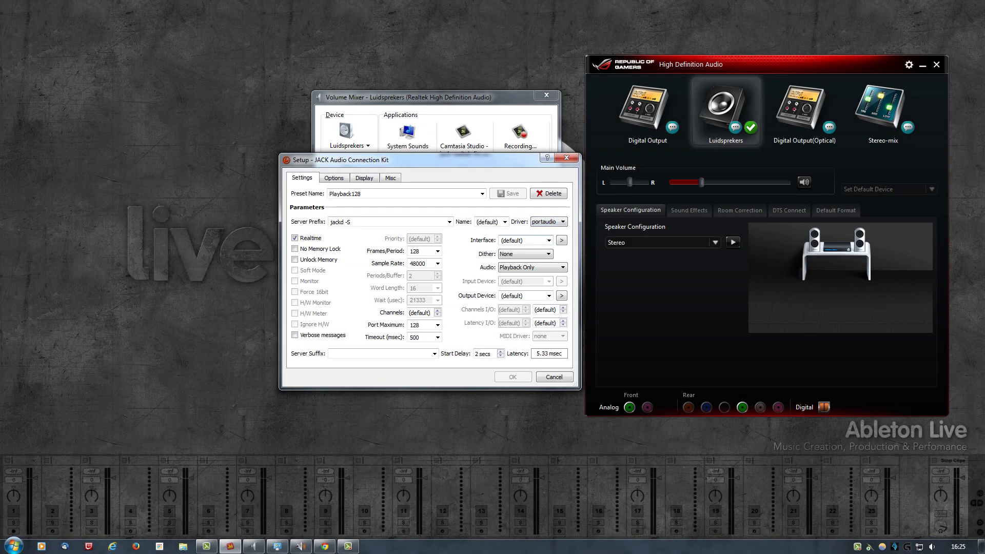
left_click(523, 240)
left_click(420, 251)
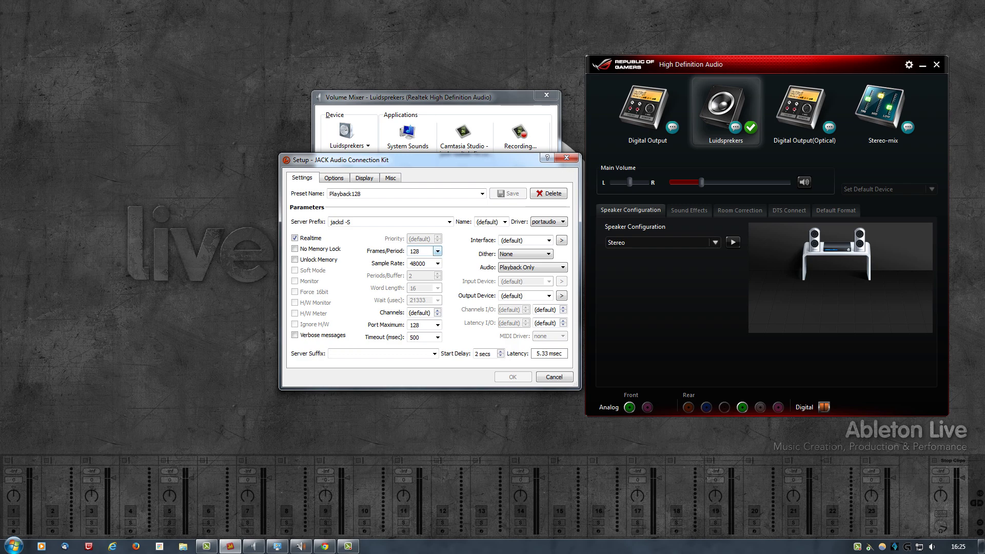
left_click(437, 251)
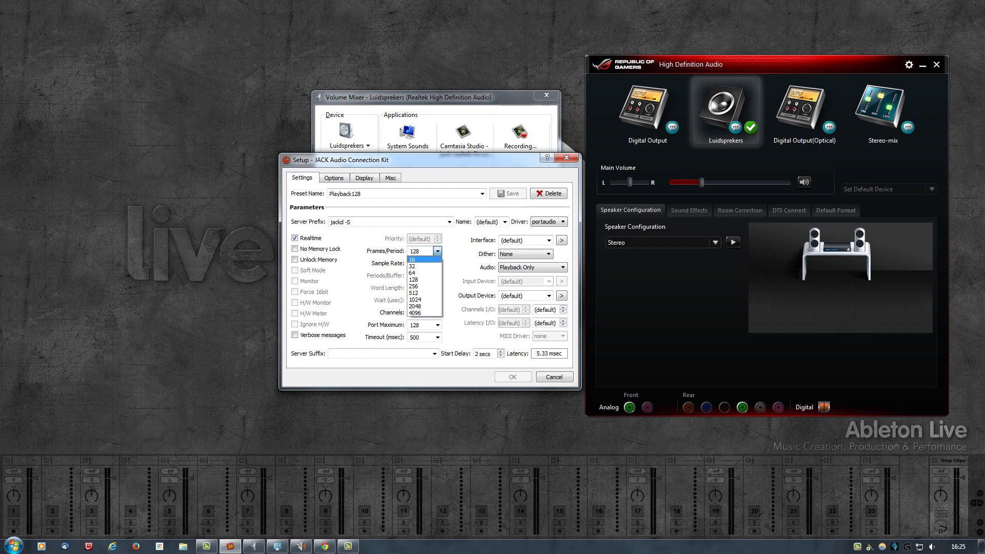
key("Escape")
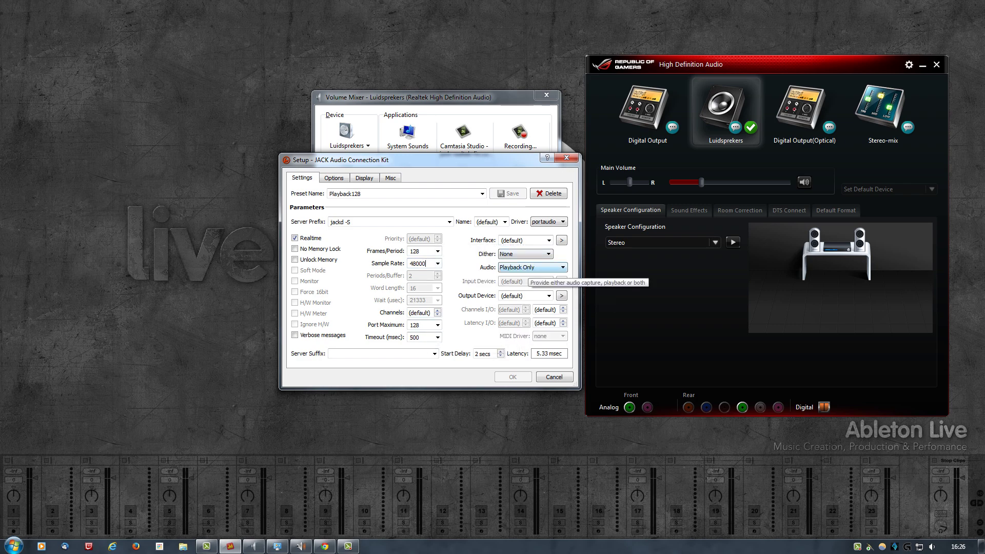
left_click(519, 269)
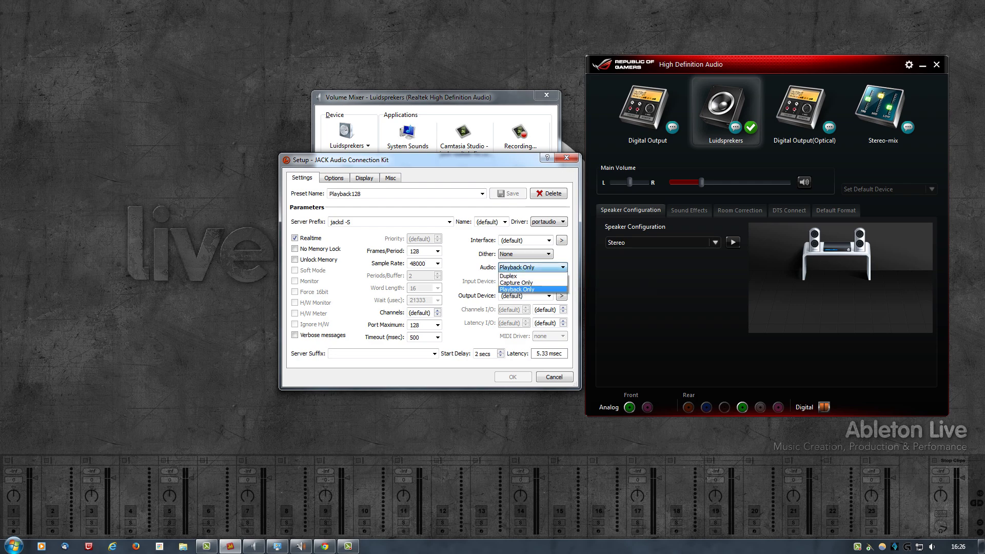
left_click(517, 290)
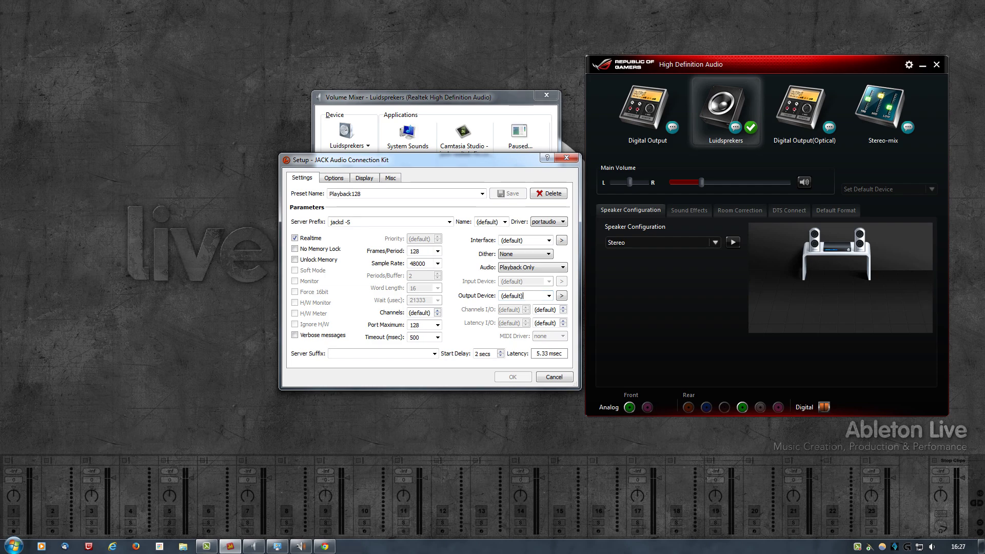
Recheck the -S option in the server prefix and the driver choice, and close the JACK setup
double_click(348, 222)
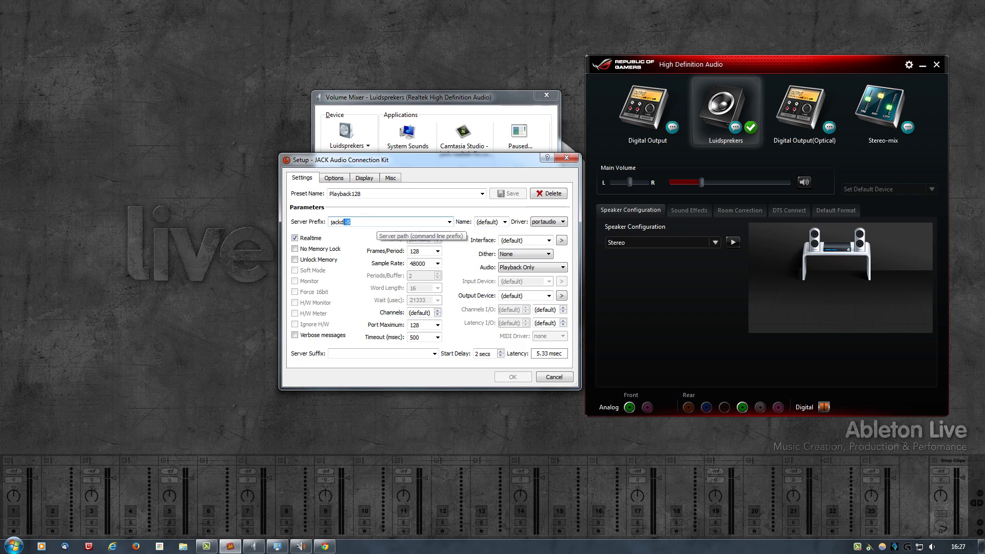
left_click(548, 222)
key("Escape")
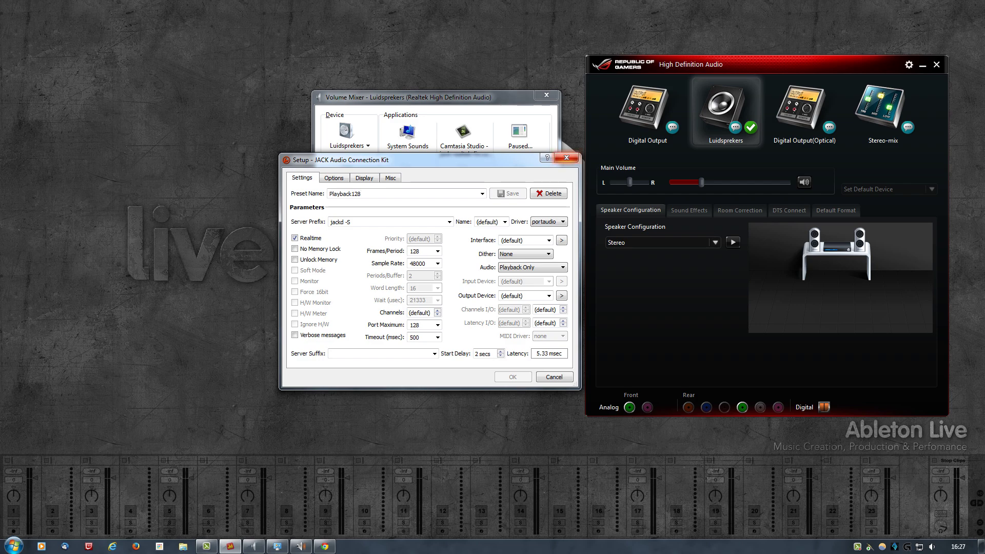
left_click(566, 158)
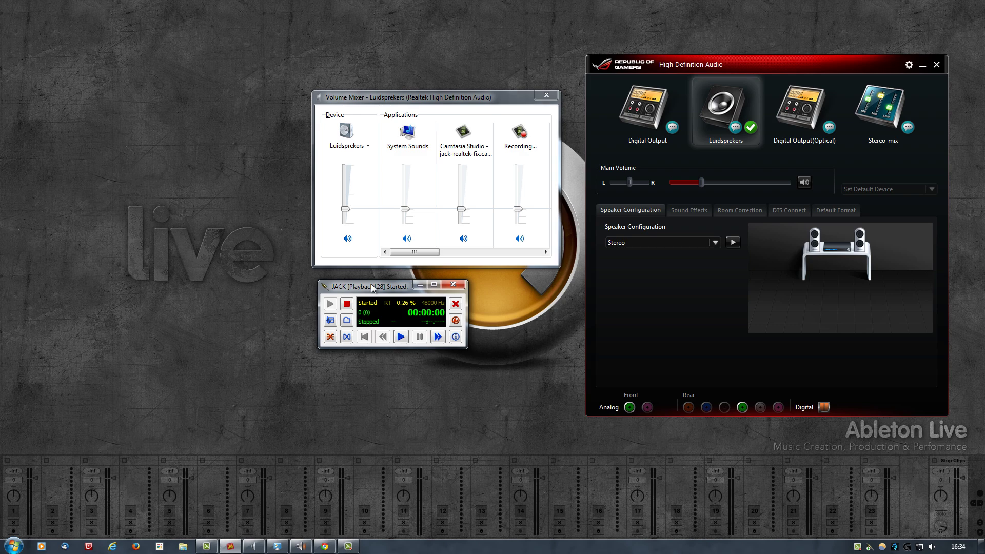
Reopen the JACK setup and review the scripting and logging options and the miscellaneous settings for starting the audio server
left_click(345, 208)
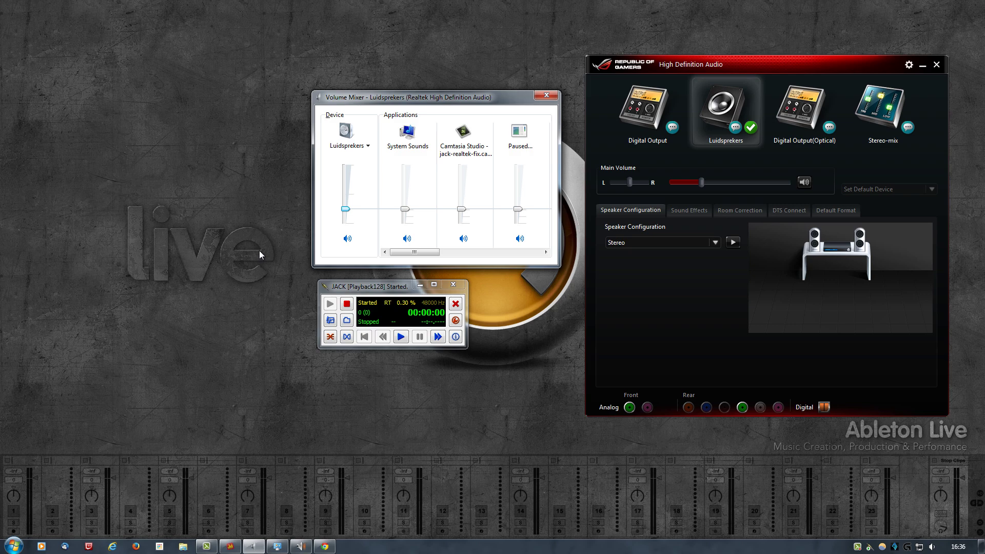
left_click(456, 321)
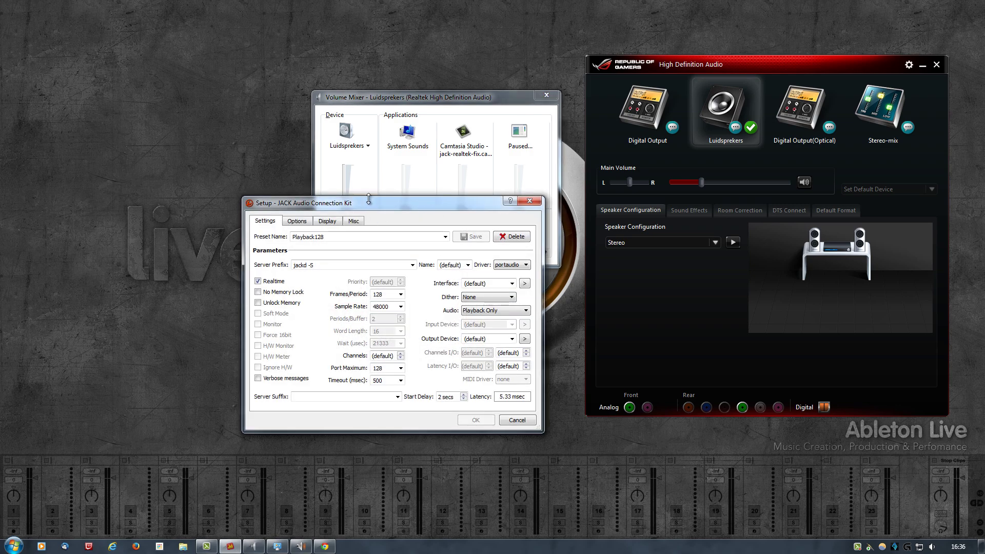
left_click_drag(398, 199, 430, 189)
left_click(330, 211)
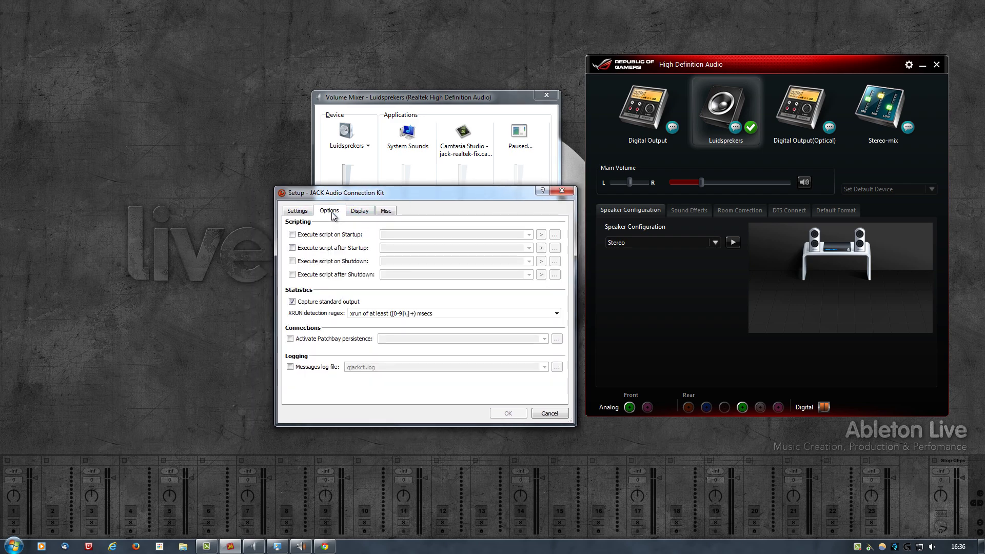
left_click(388, 215)
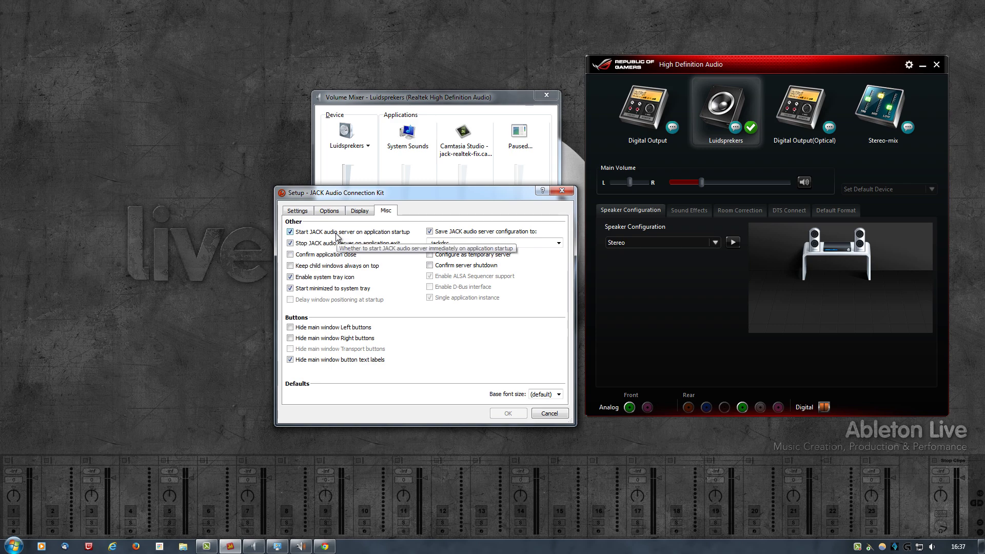
Move the JACK setup window aside to uncover the JACK control window, and close the setup without changes
left_click_drag(350, 197, 495, 197)
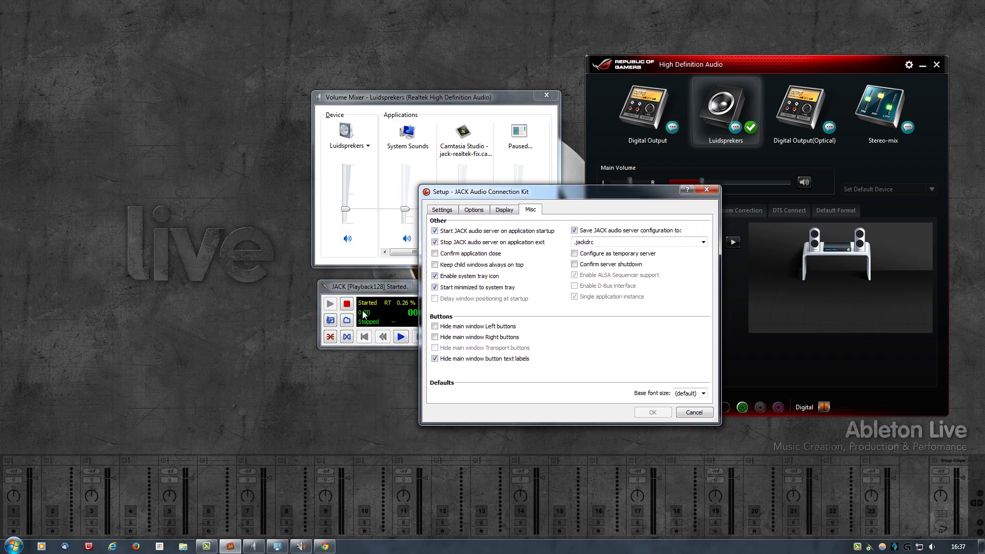
left_click(399, 284)
left_click(693, 413)
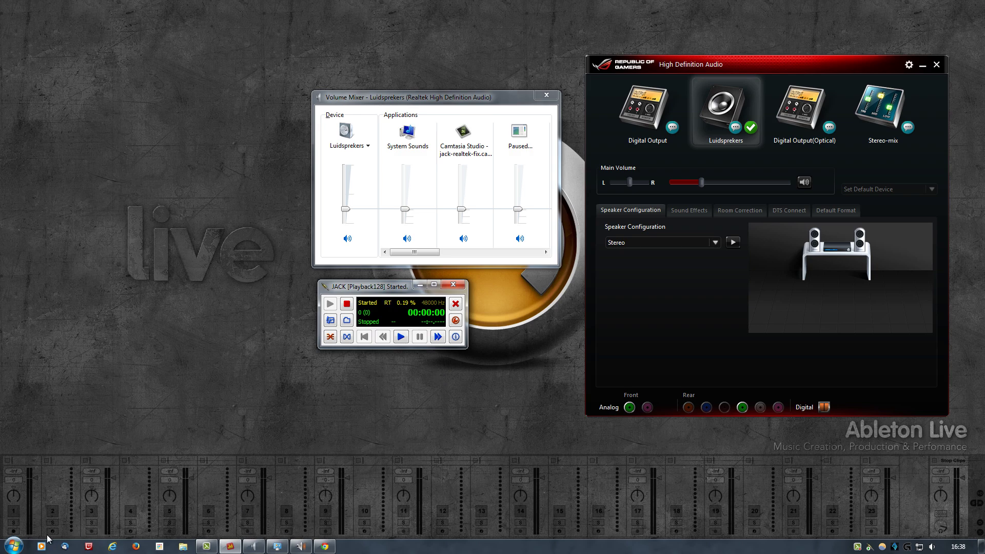
Find and open the Windows Task Scheduler, and expand the Task Scheduler Library
left_click(15, 547)
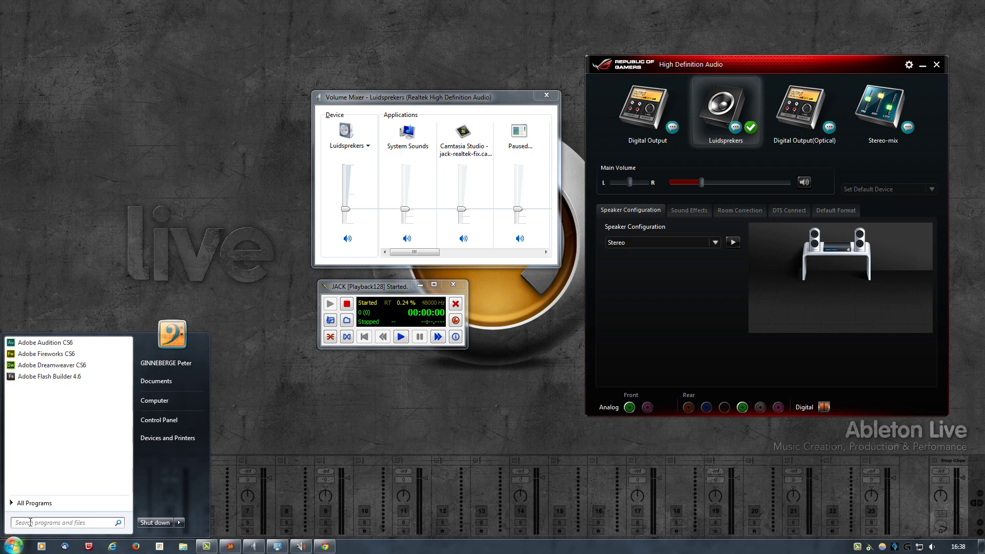
type("task")
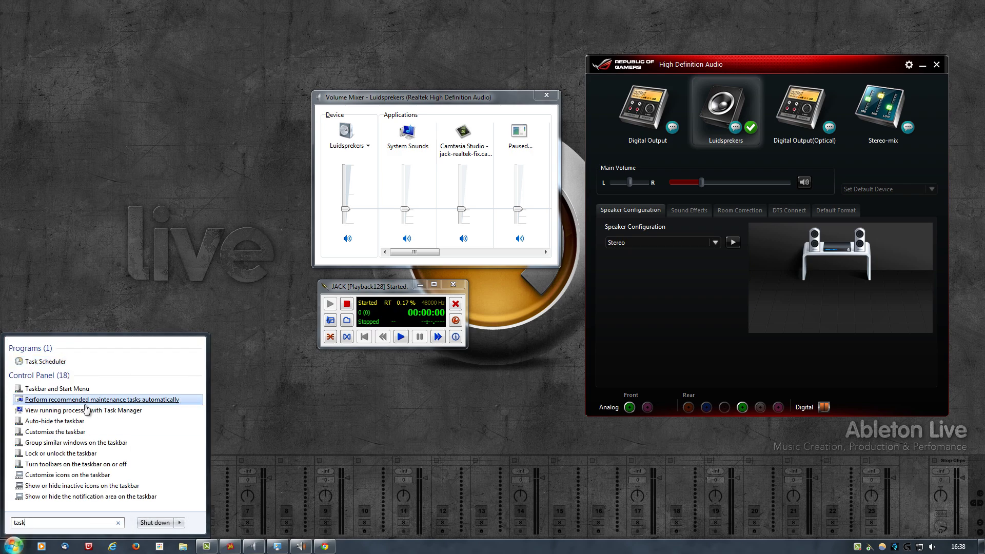
left_click(58, 361)
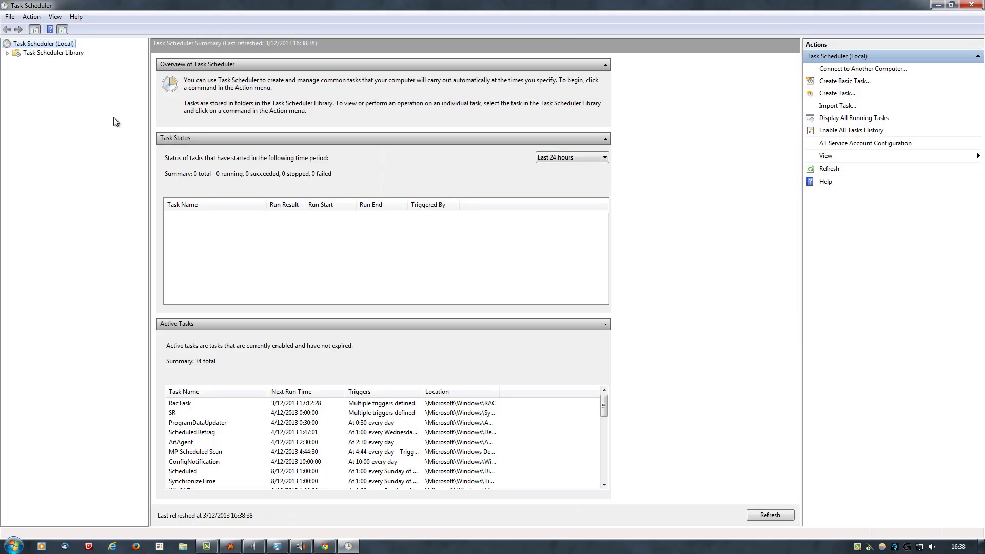
left_click(40, 54)
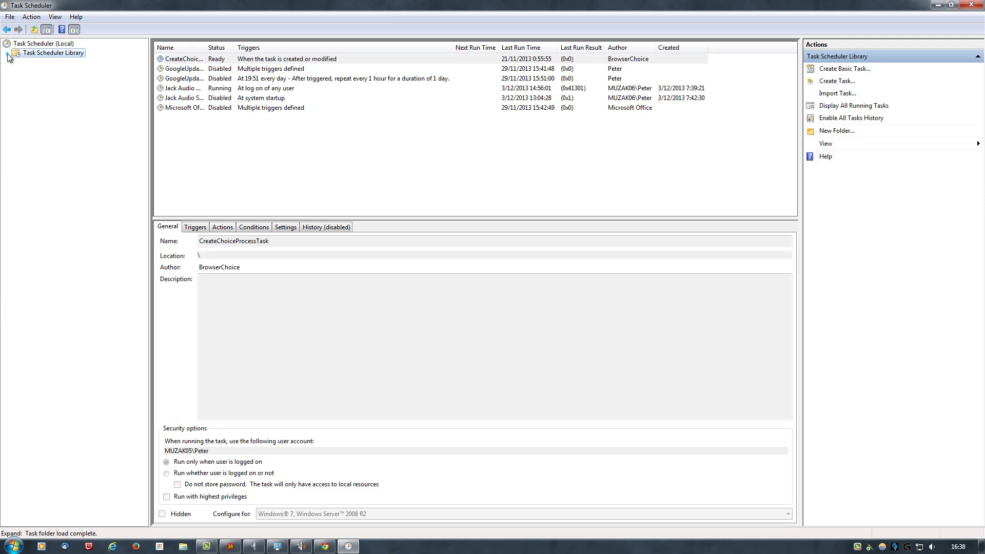
double_click(40, 54)
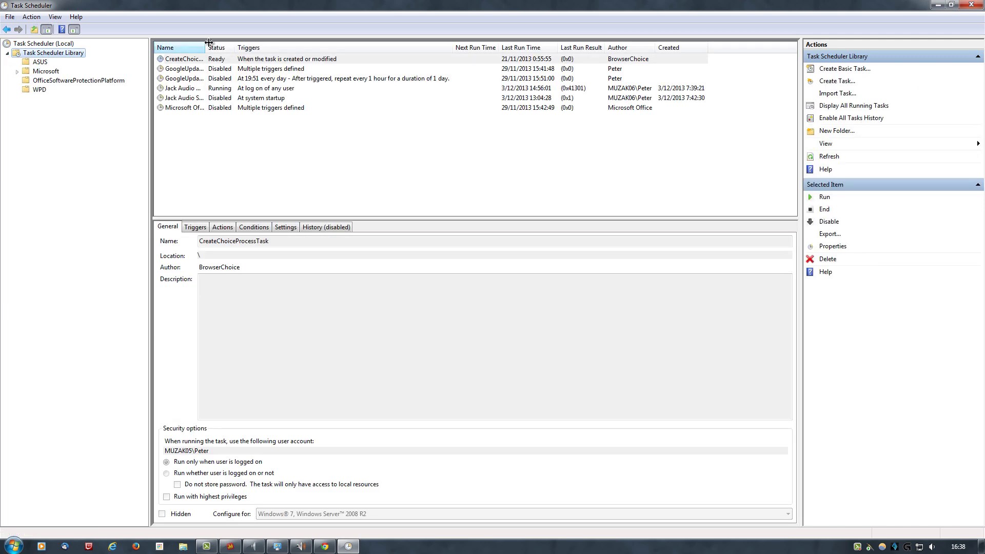
Widen the Name column of the task list and inspect the existing Jack Audio Control task
left_click_drag(204, 48, 325, 48)
left_click(165, 61)
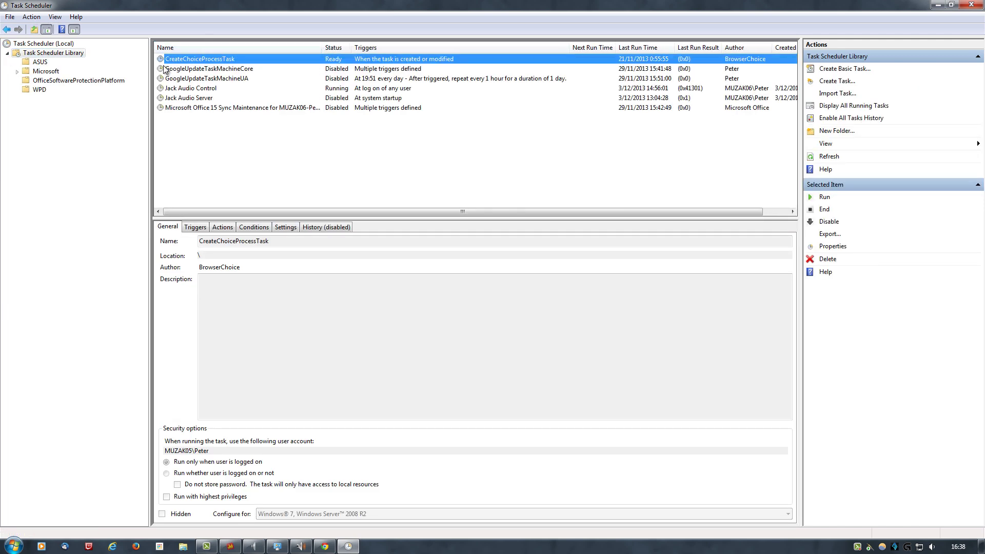
left_click(195, 90)
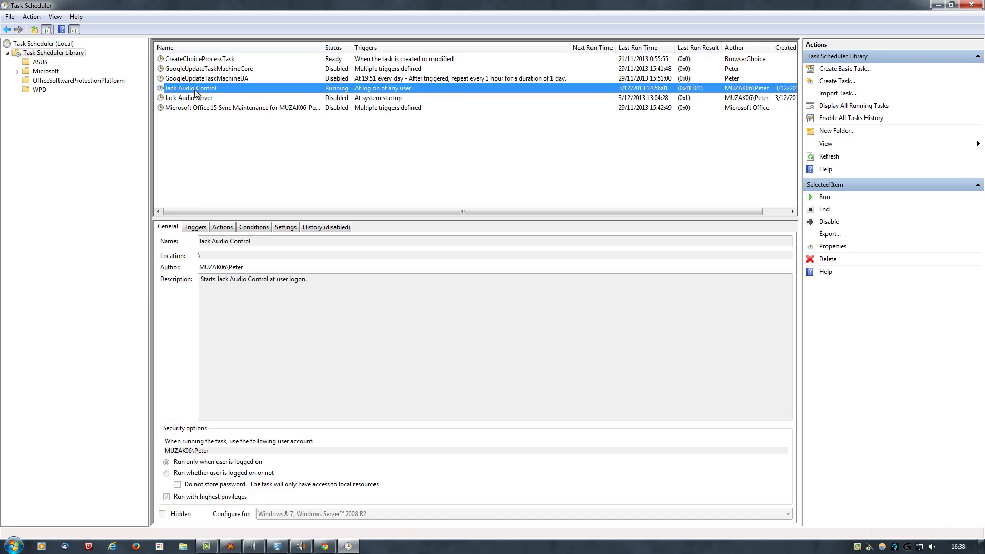
left_click(192, 151)
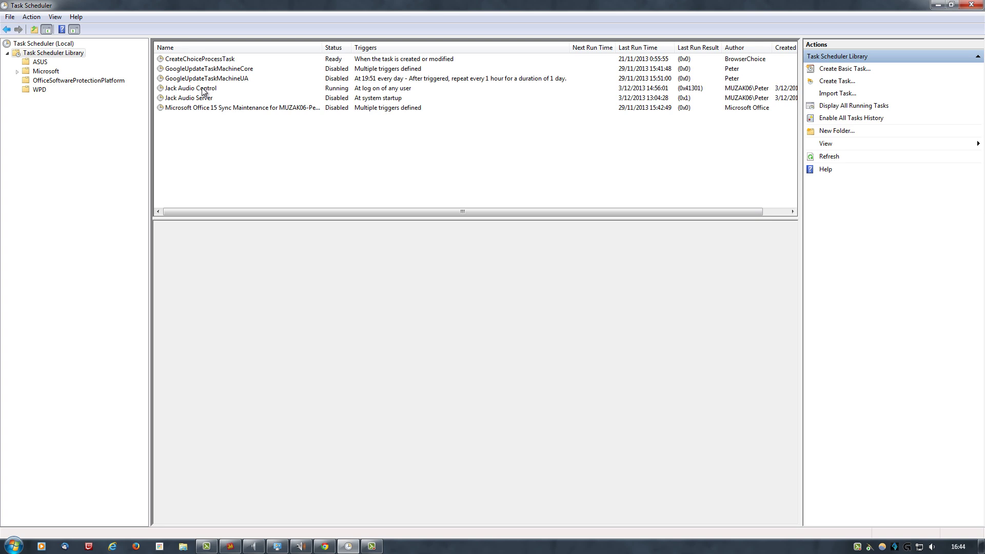
left_click(199, 88)
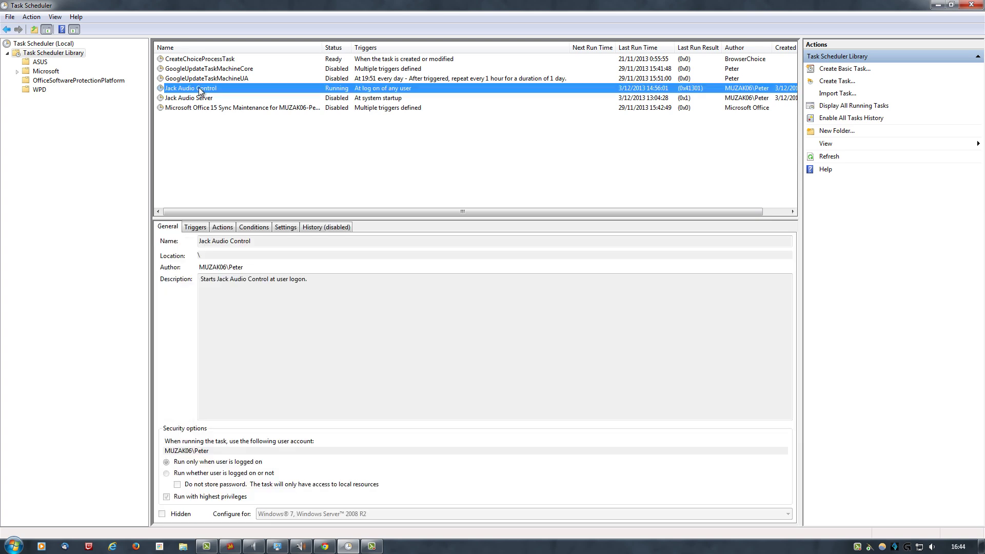
left_click(198, 127)
Create a new task named Jack Temp, run with highest privileges and configured for Windows 7, Windows Server 2008 R2
right_click(187, 129)
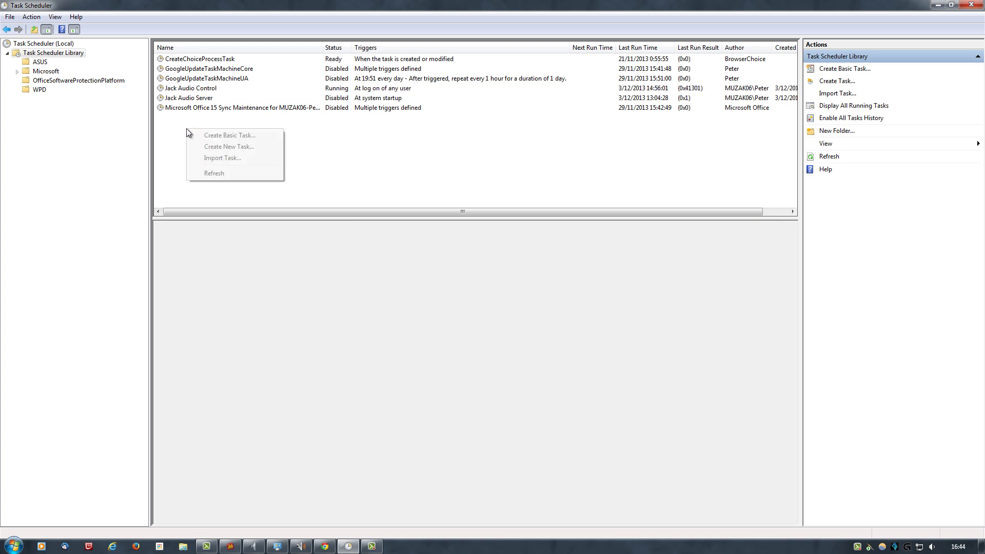
left_click(217, 148)
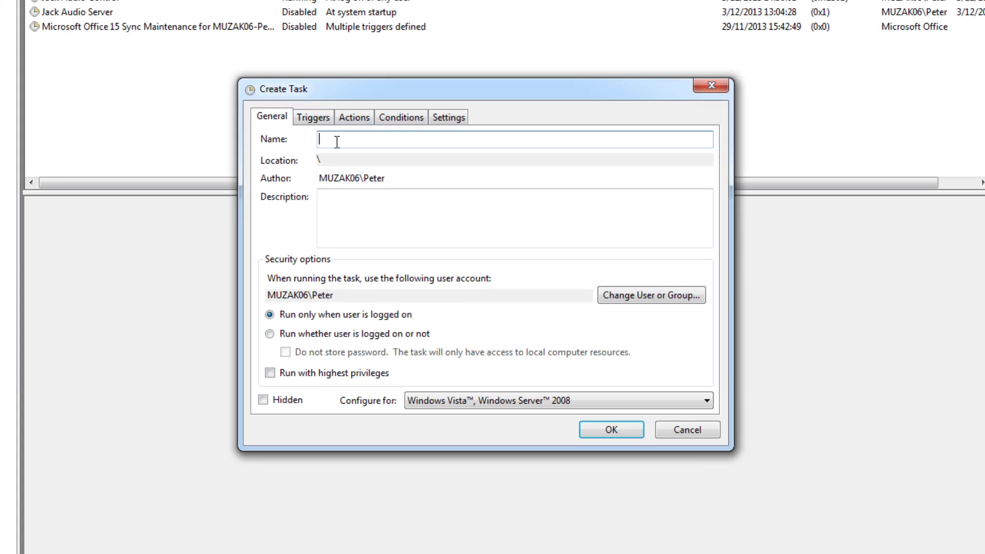
type("Jack Temp")
left_click(345, 220)
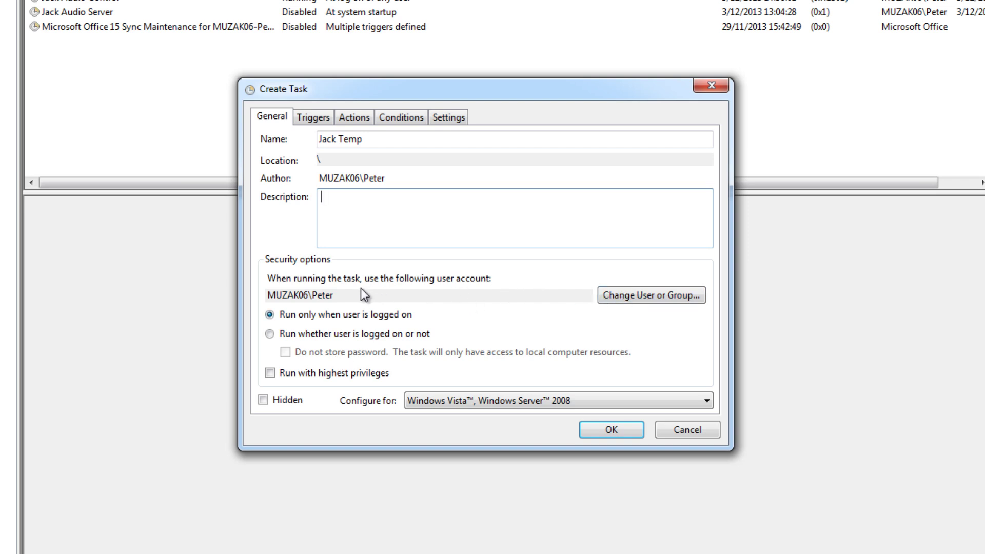
left_click(317, 374)
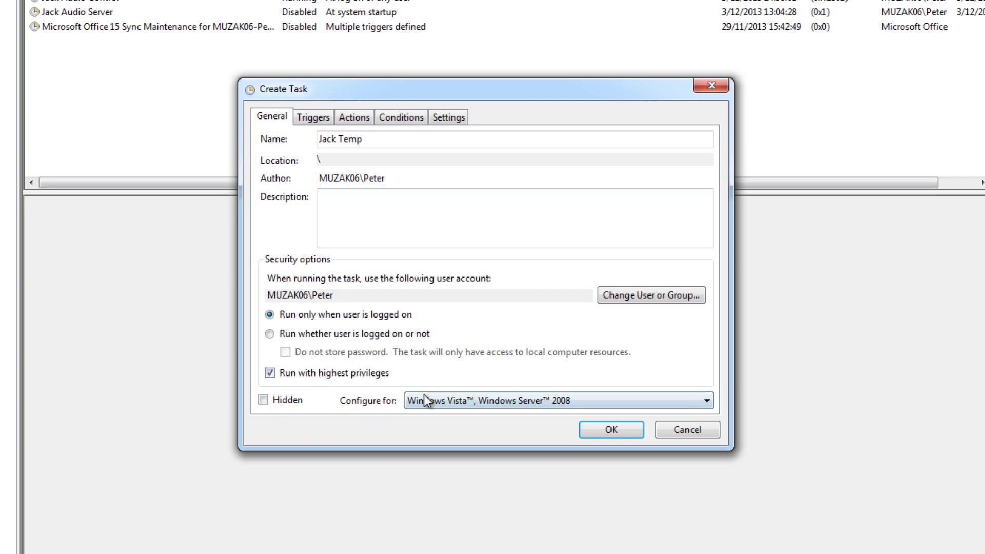
left_click(457, 400)
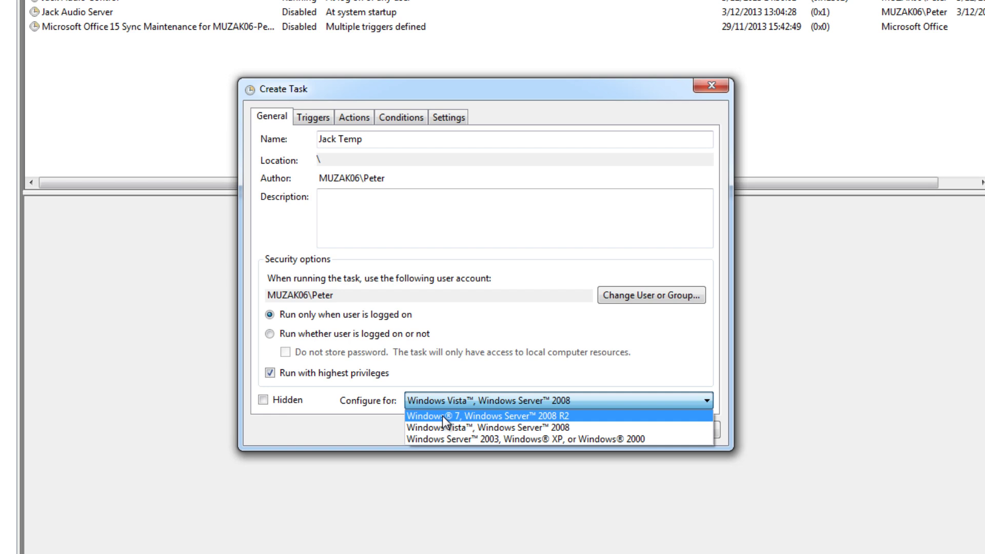
left_click(446, 415)
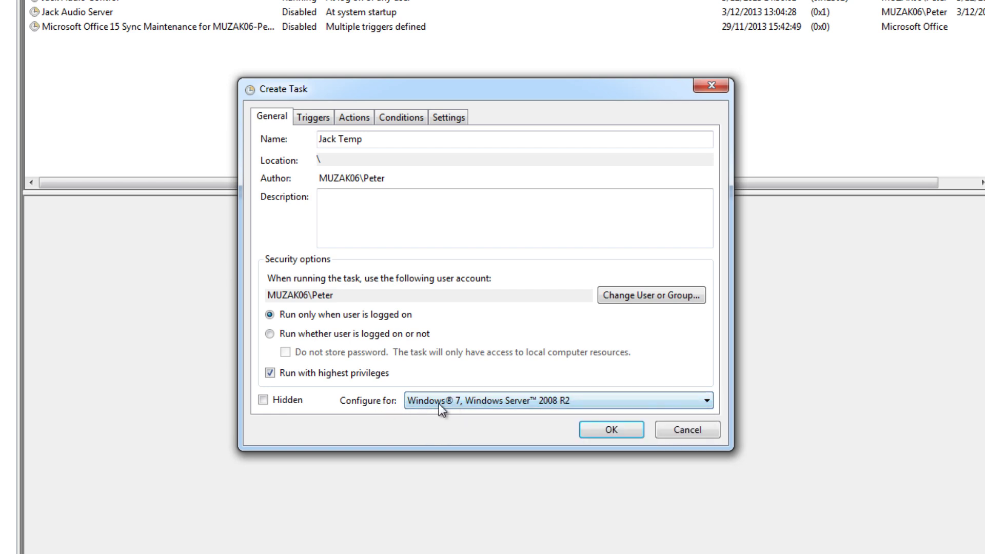
Start a new trigger for the task that begins it at log on
left_click(310, 117)
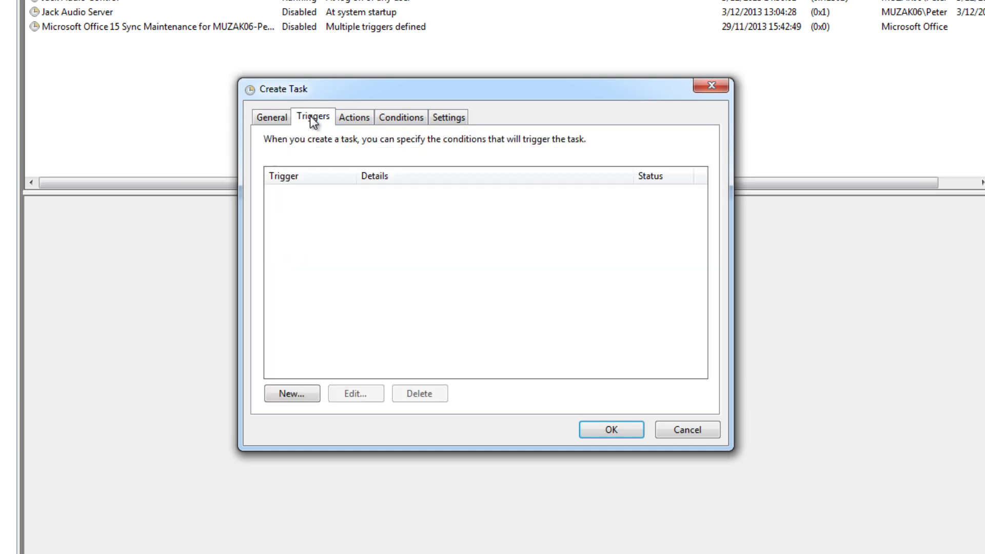
left_click(288, 396)
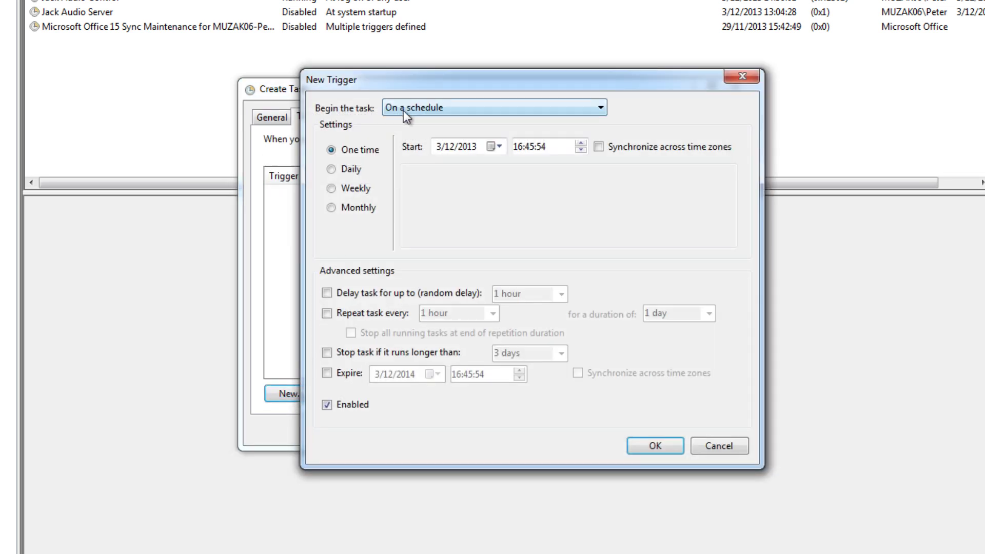
left_click(397, 110)
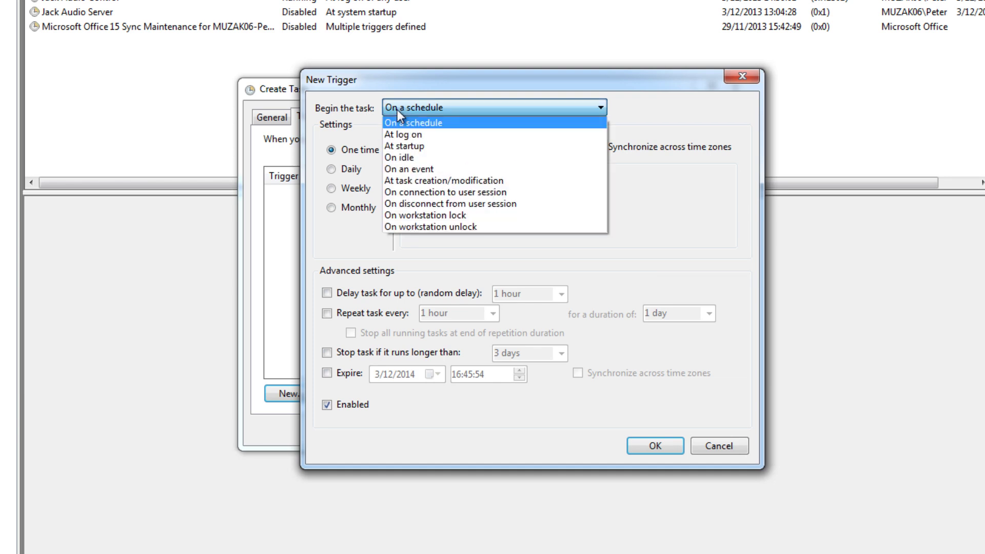
left_click(423, 134)
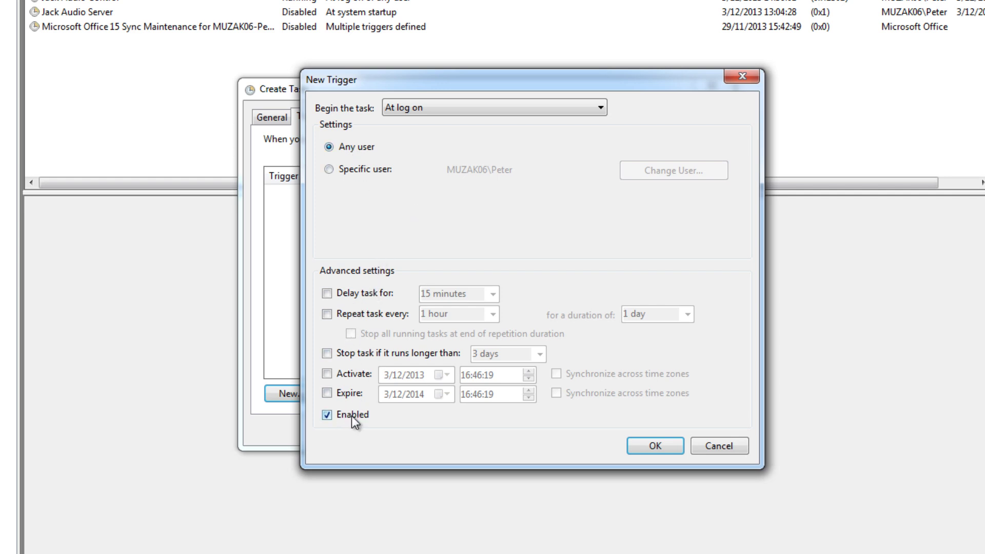
Delay the log-on trigger by 5 seconds and confirm the trigger
left_click(344, 294)
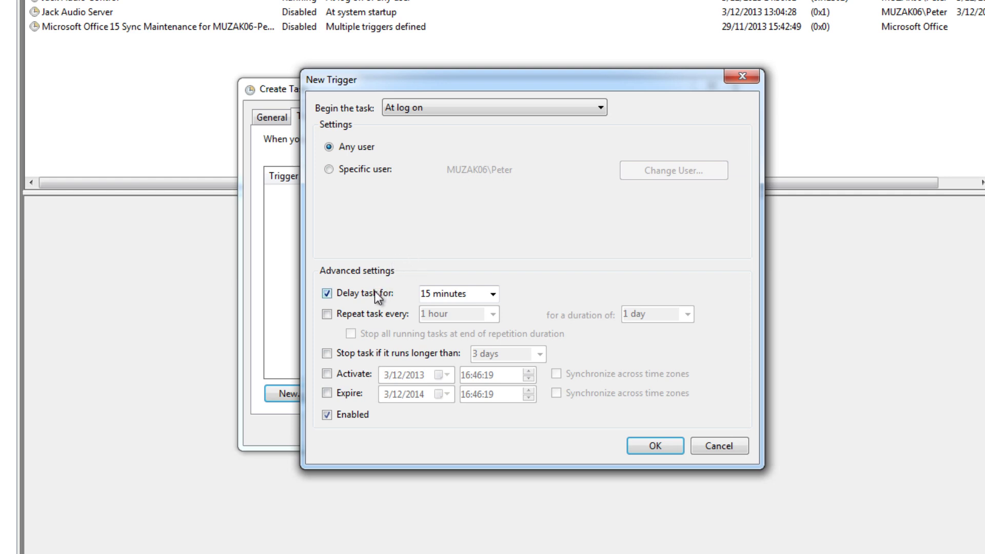
left_click(493, 293)
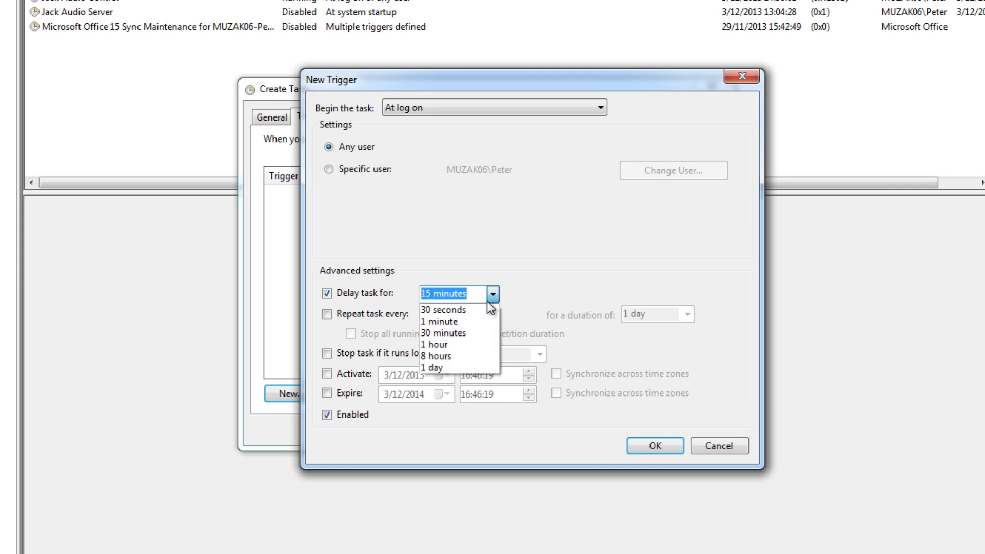
left_click(465, 310)
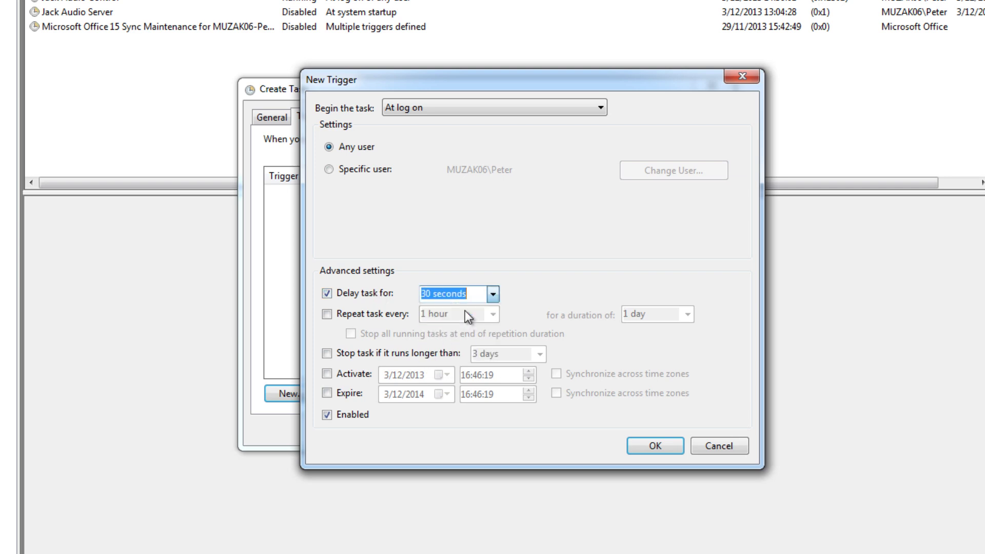
double_click(428, 294)
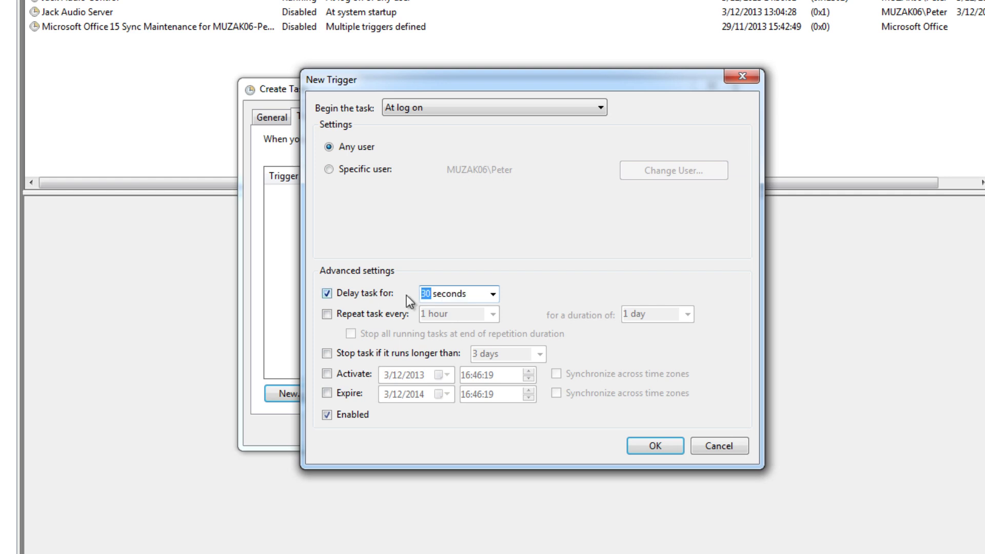
type("5")
left_click(643, 447)
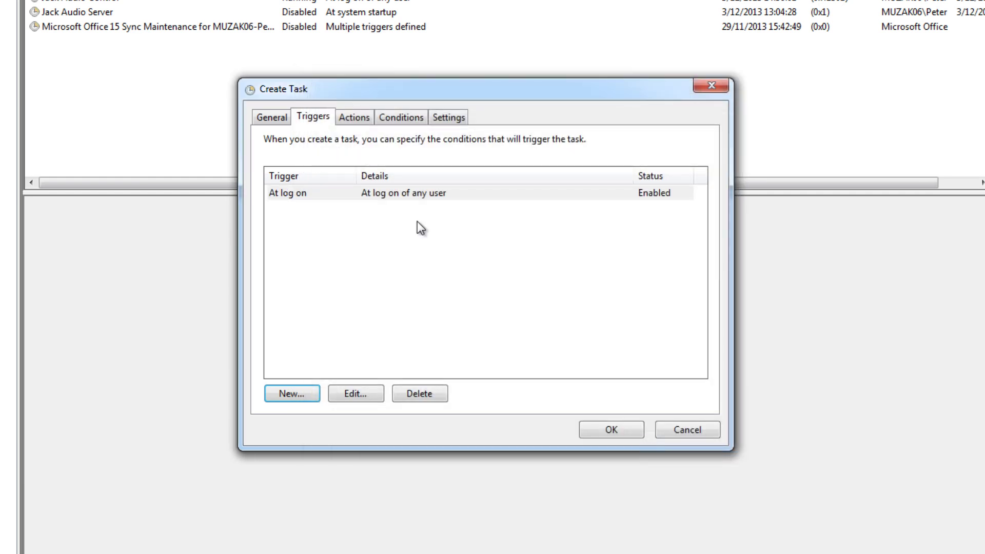
Start a new program-launching action for the task and choose qjackctl from C:\Program Files (x86)\Jack as the program
left_click(348, 118)
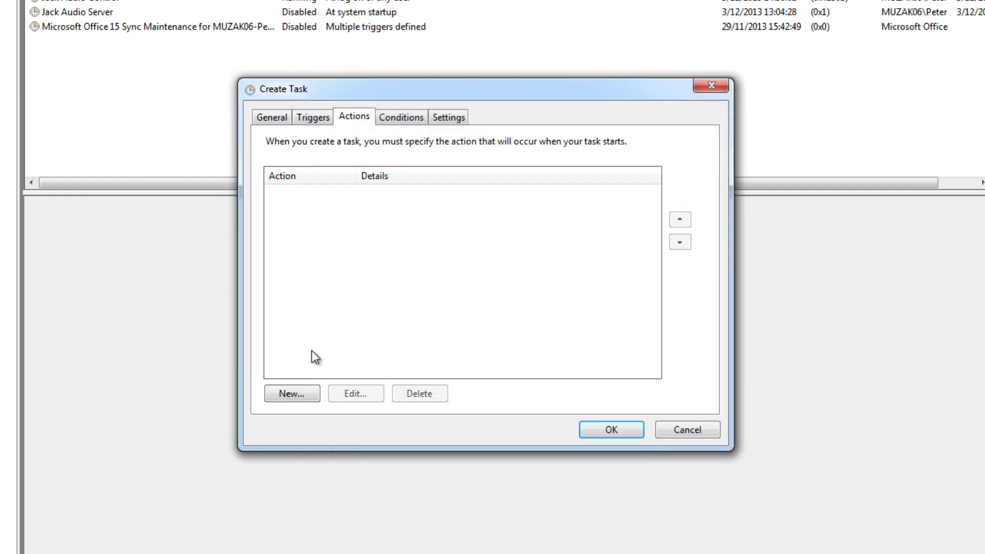
left_click(295, 393)
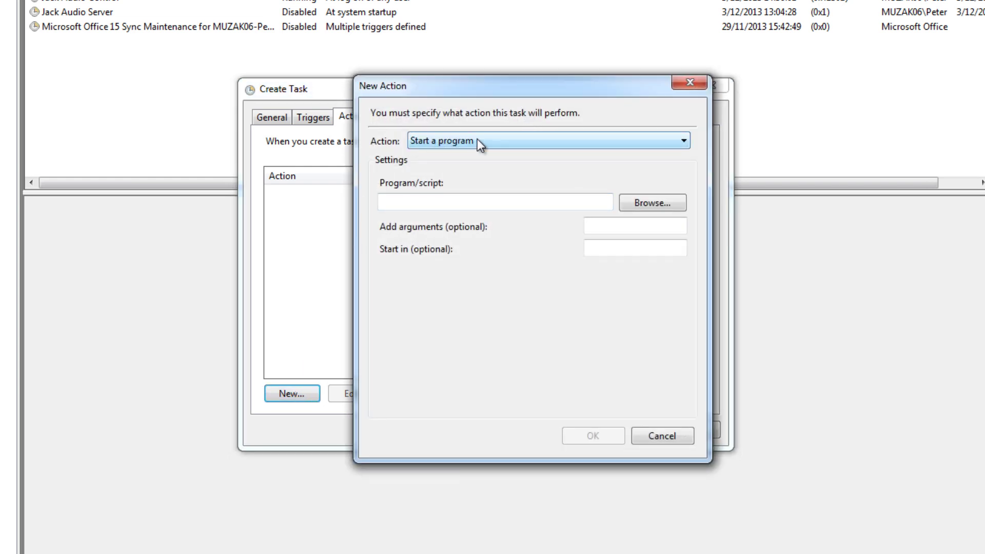
left_click(451, 204)
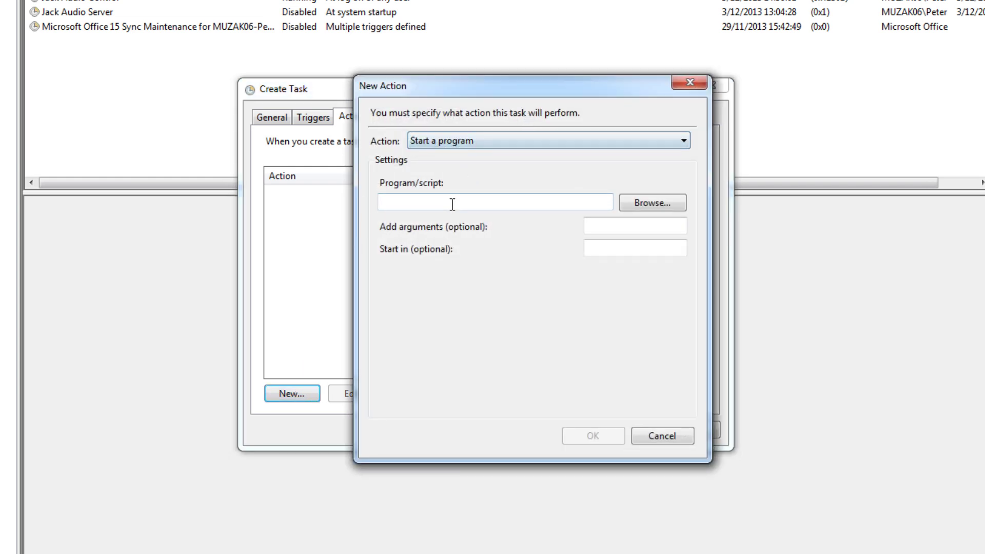
left_click(642, 203)
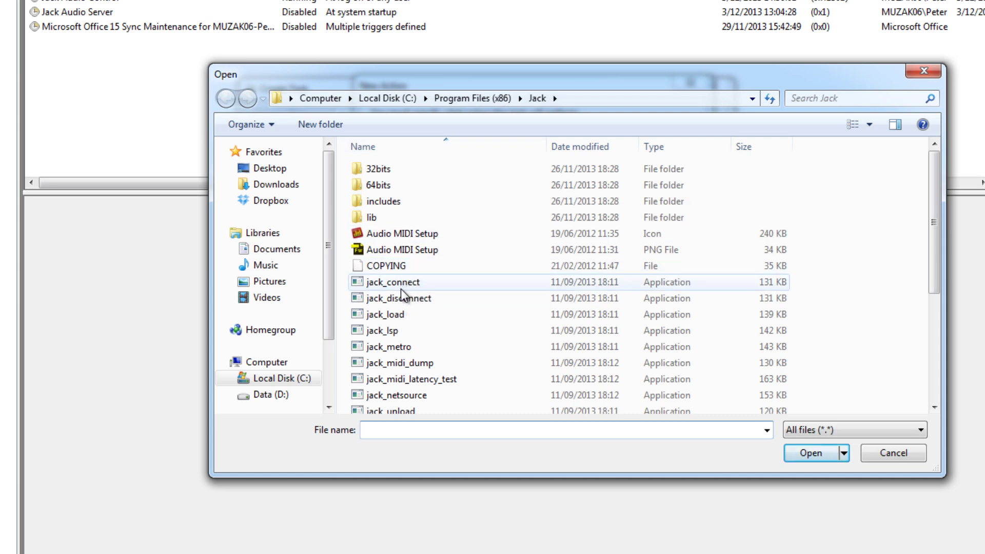
left_click(443, 316)
scroll(443, 316, "down", 3)
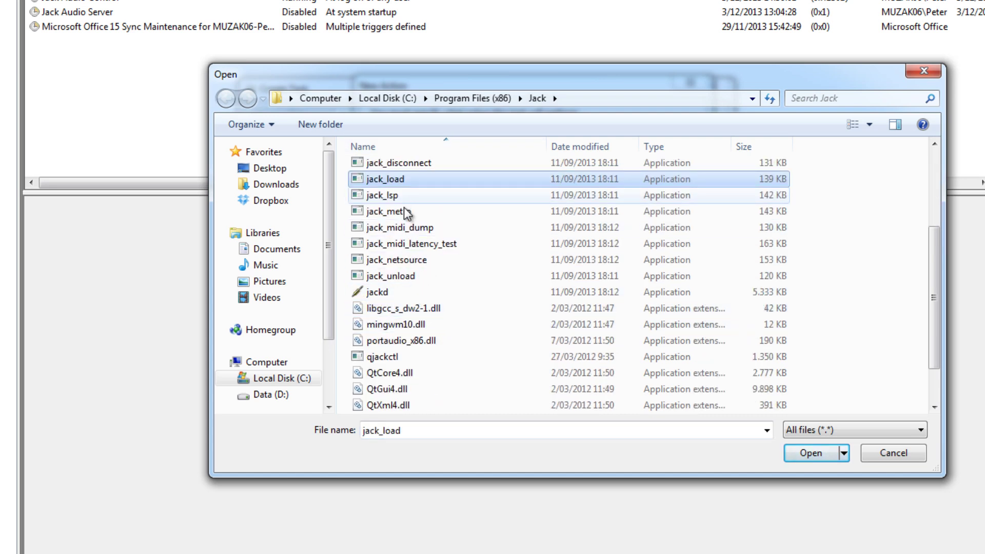
left_click(385, 357)
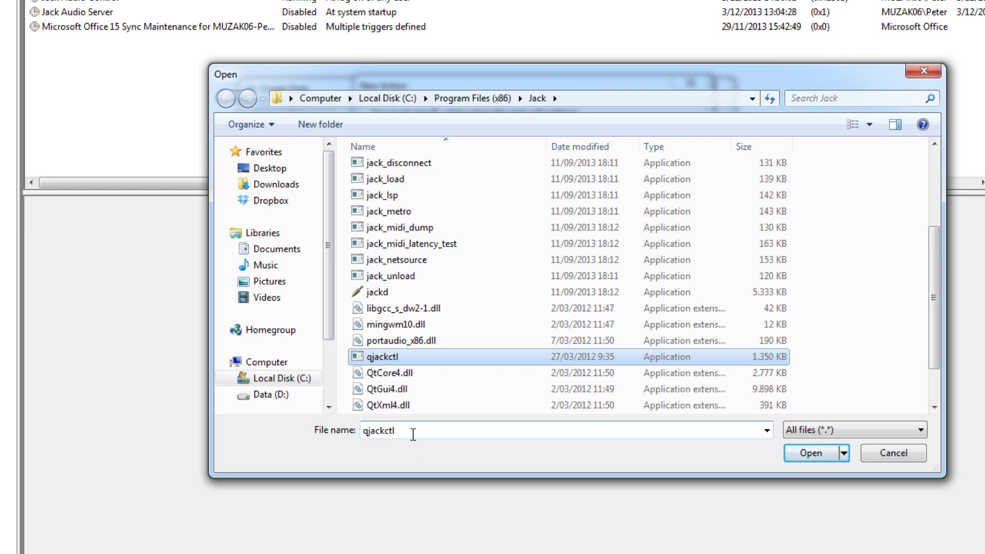
left_click(805, 452)
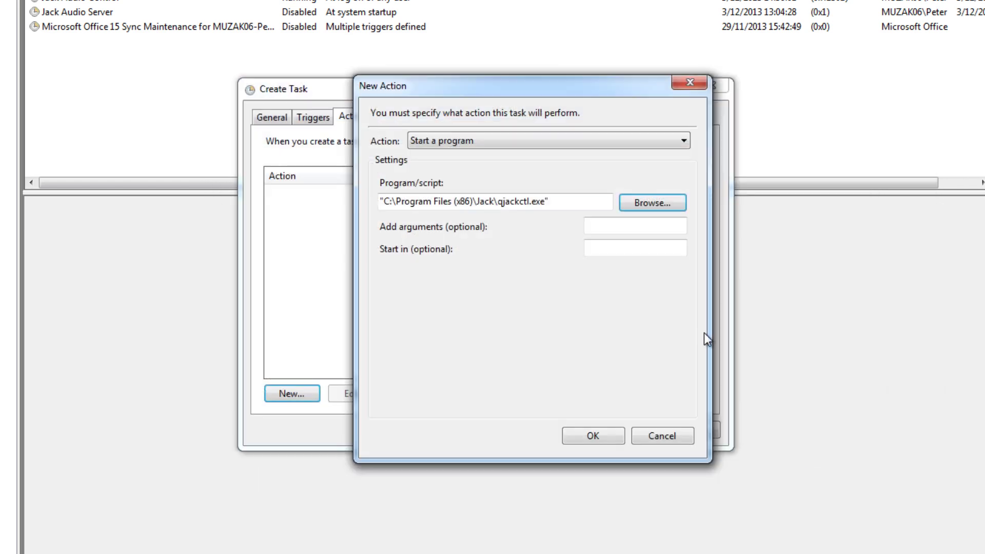
Set the action's optional start-in folder to C:\Program Files (x86)\Jack, leave the arguments empty, and confirm the action
left_click(589, 229)
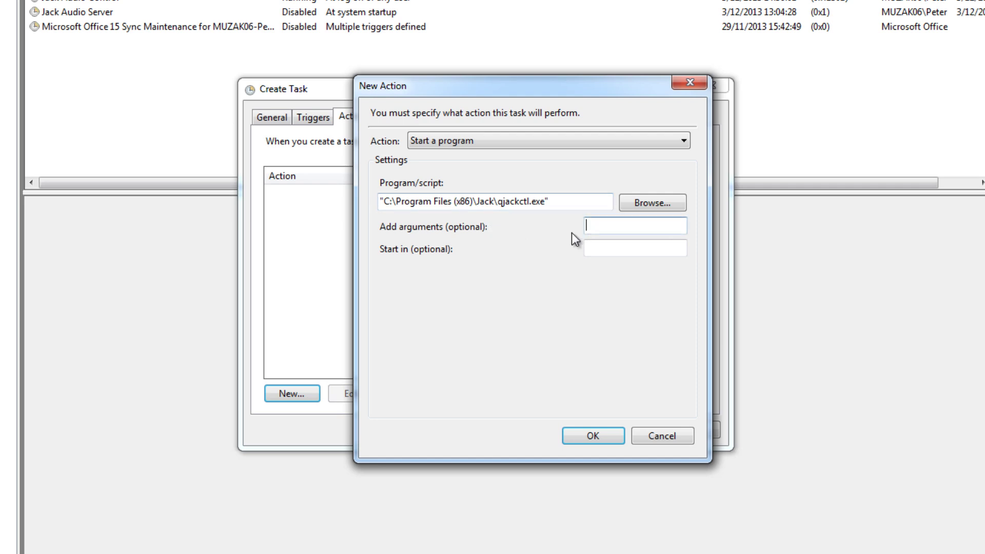
left_click(604, 253)
left_click_drag(384, 203, 497, 204)
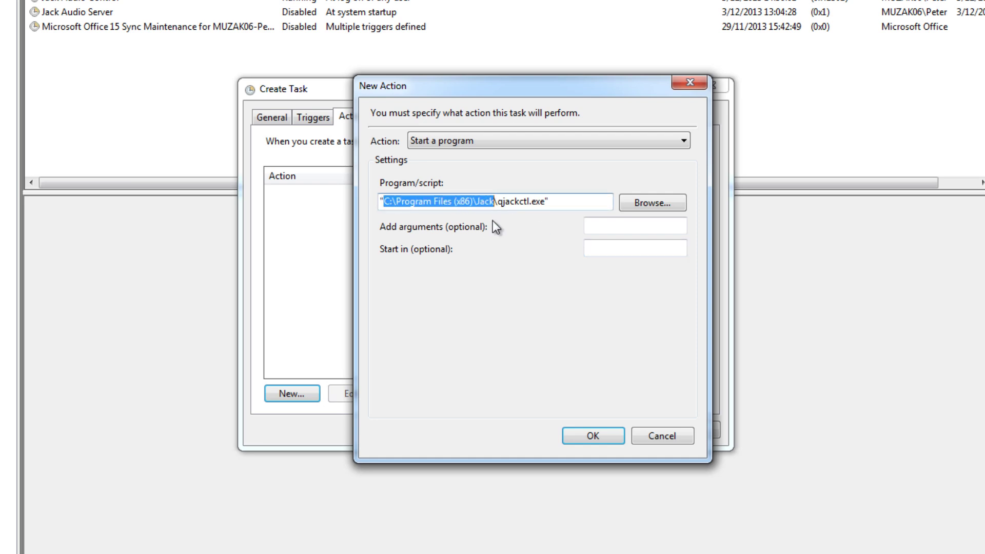
key("ctrl+c")
left_click(614, 243)
key("ctrl+v")
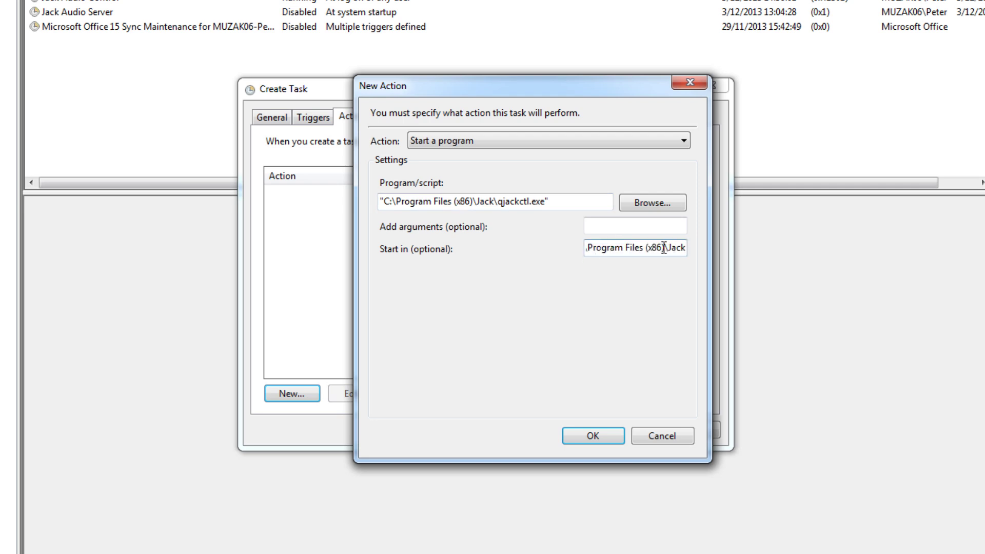
left_click_drag(663, 247, 549, 237)
left_click(684, 248)
left_click(597, 227)
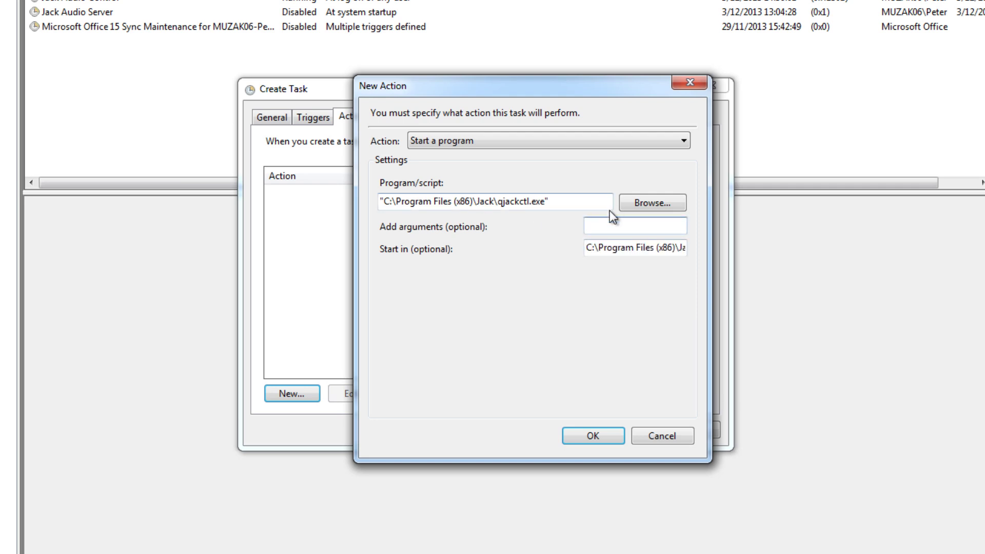
left_click(585, 435)
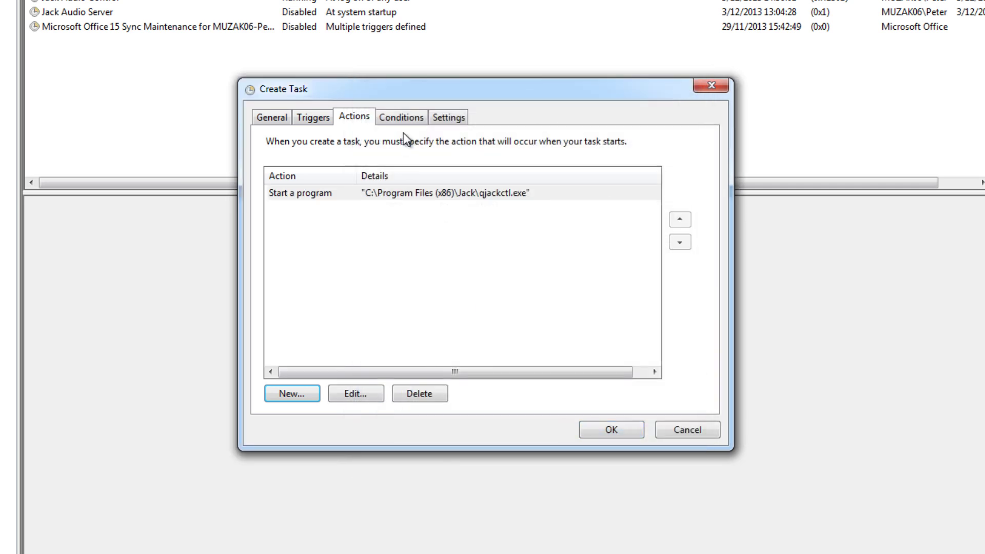
Turn off the task's condition to start only on AC power and its setting to stop if it runs longer than the time limit
left_click(400, 116)
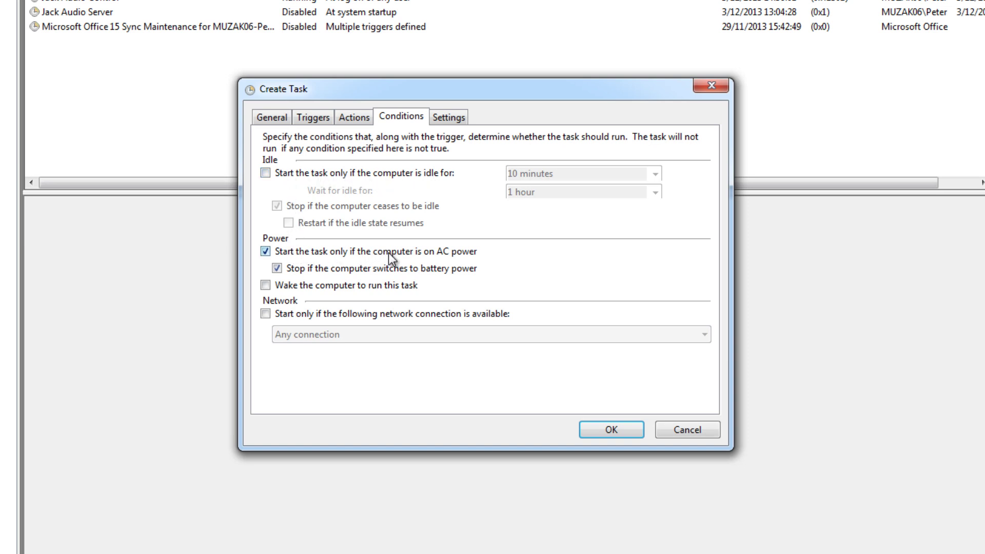
left_click(306, 252)
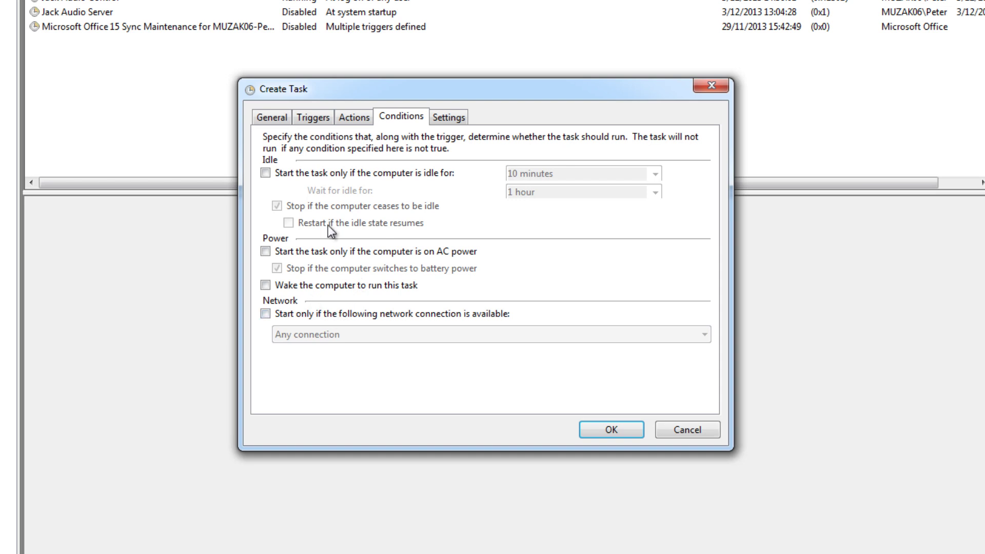
left_click(457, 118)
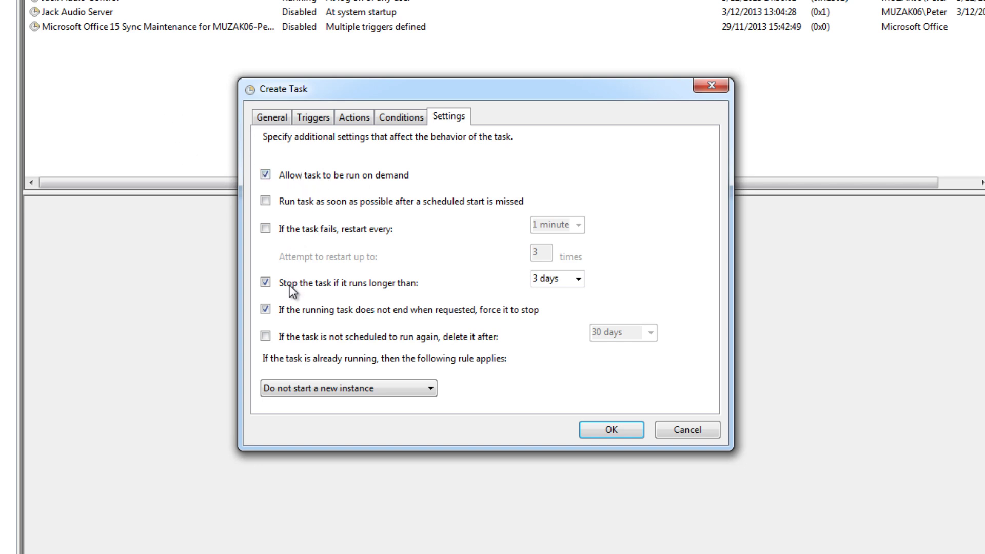
left_click(265, 284)
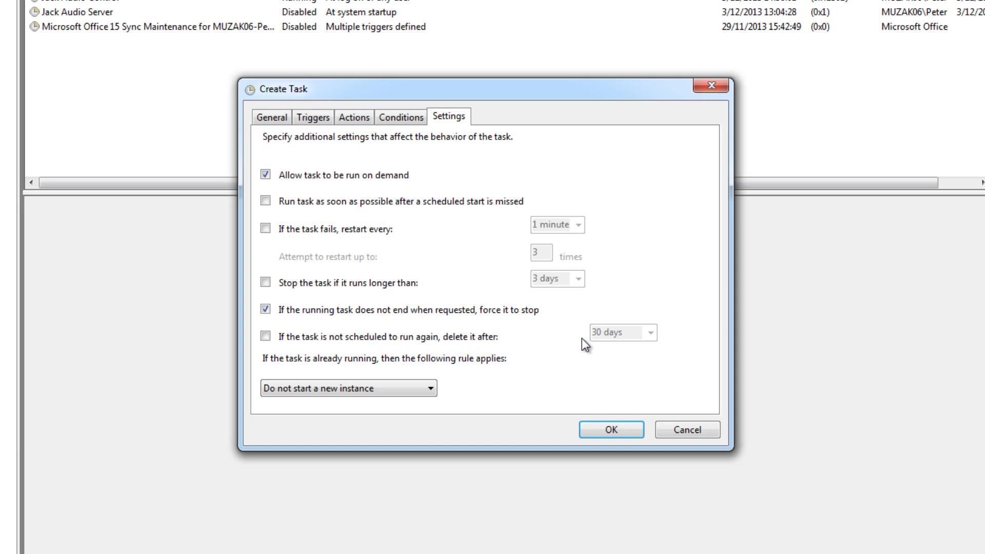
Keep the rule "Do not start a new instance" for an already running task and save the new task
left_click(361, 391)
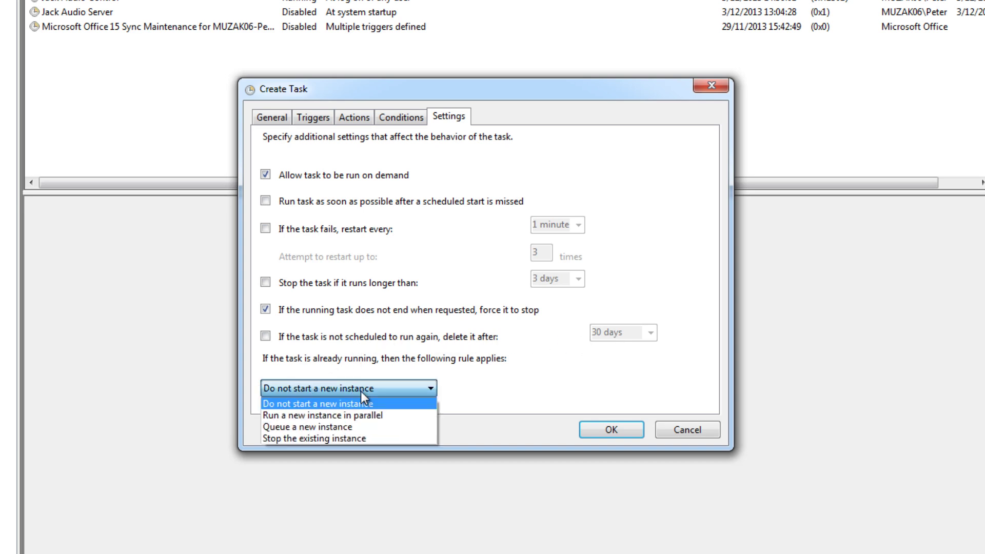
left_click(361, 391)
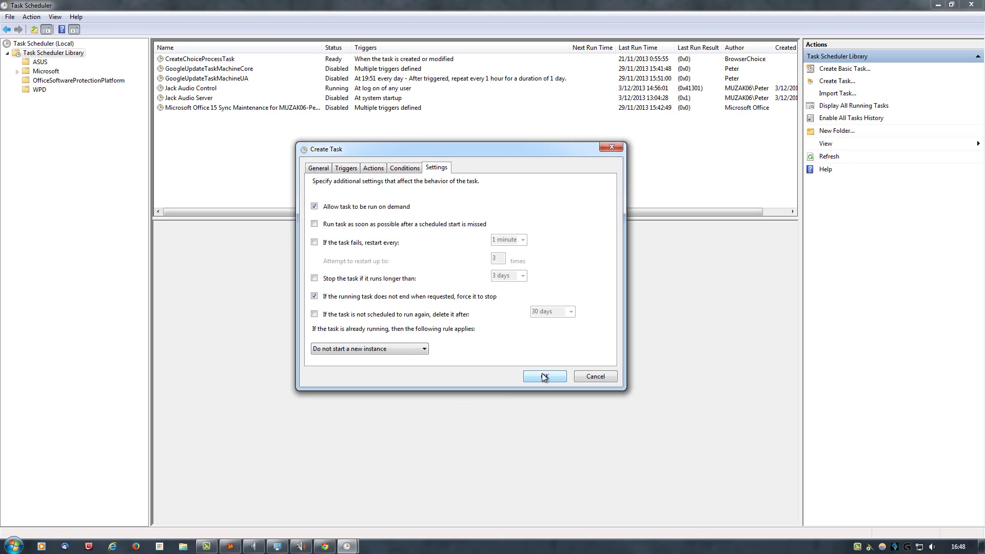
left_click(544, 377)
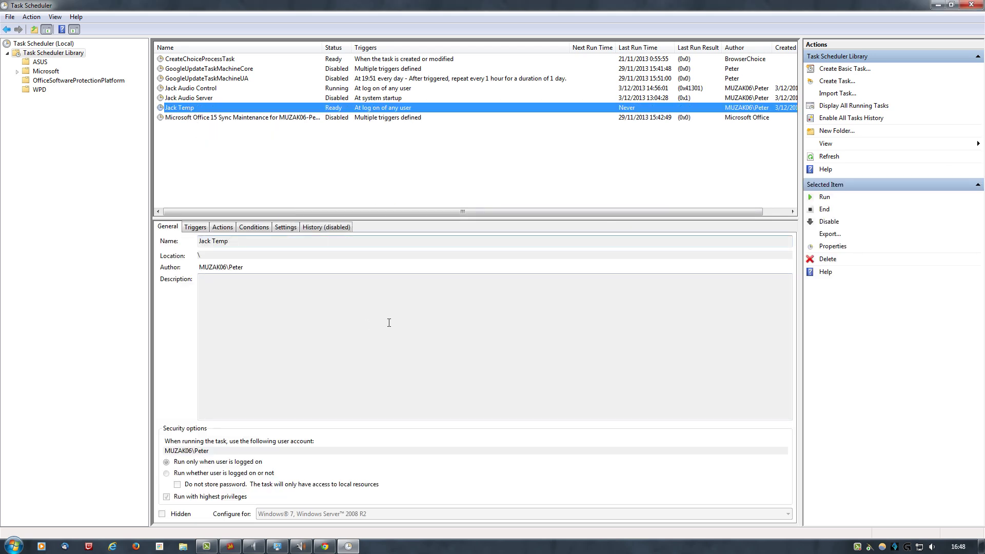
Stop the running JACK server and quit JACK control completely
left_click(870, 548)
left_click(346, 304)
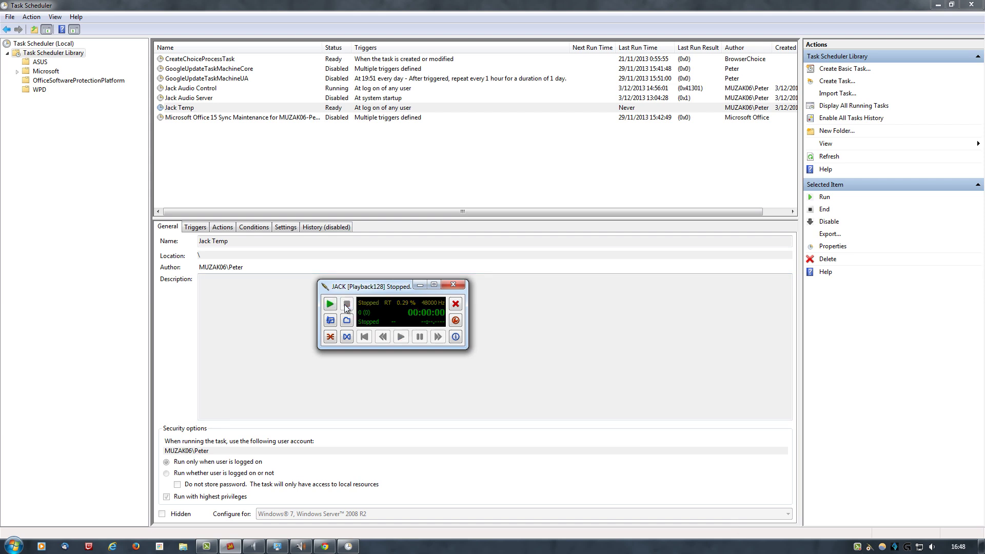
left_click(453, 286)
left_click(867, 494)
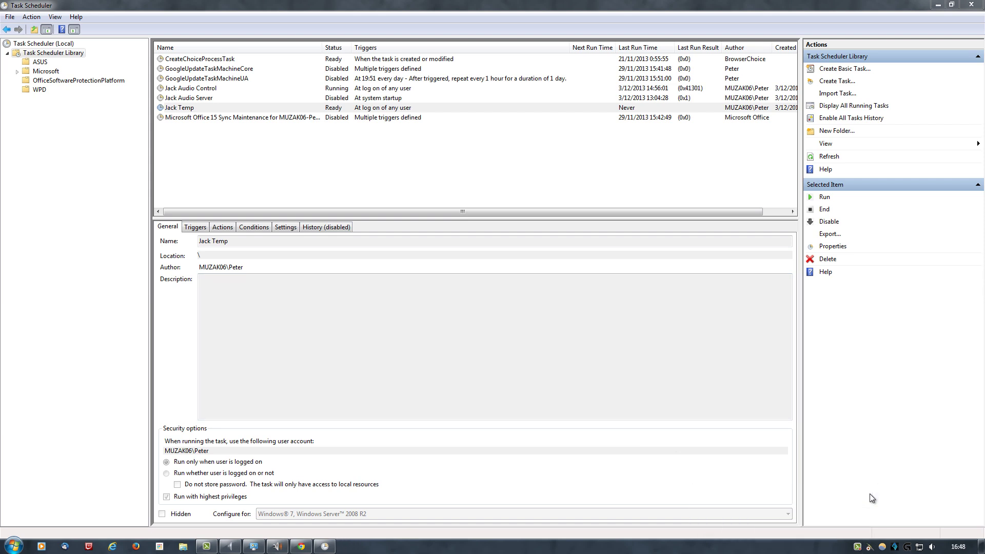
right_click(870, 547)
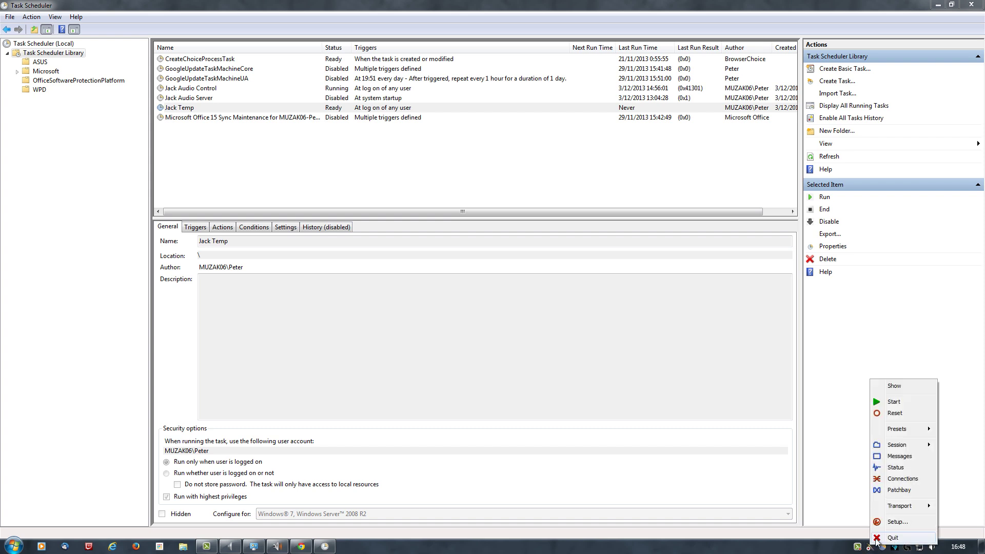
left_click(885, 538)
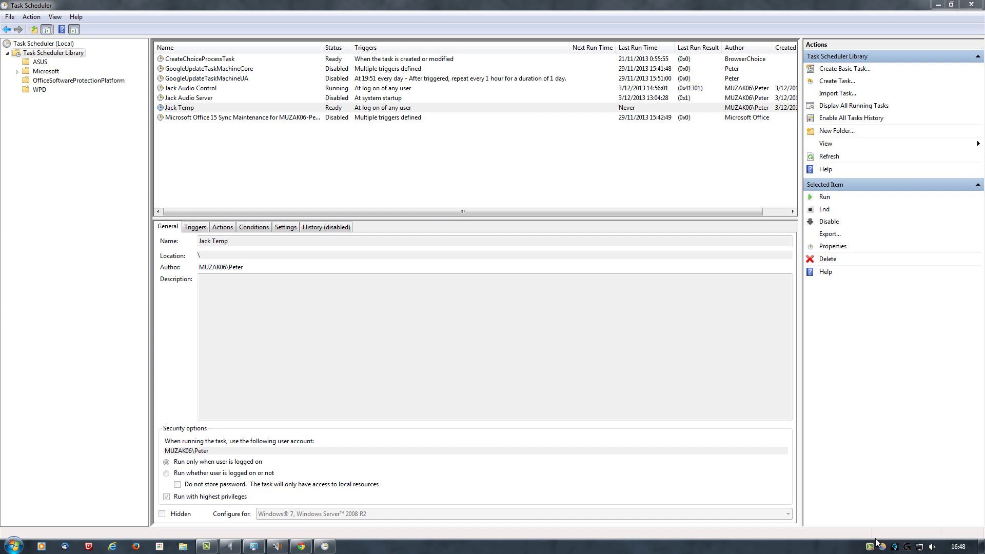
Run the Jack Temp task manually and show the JACK control window to check the server's status
left_click(179, 108)
right_click(179, 109)
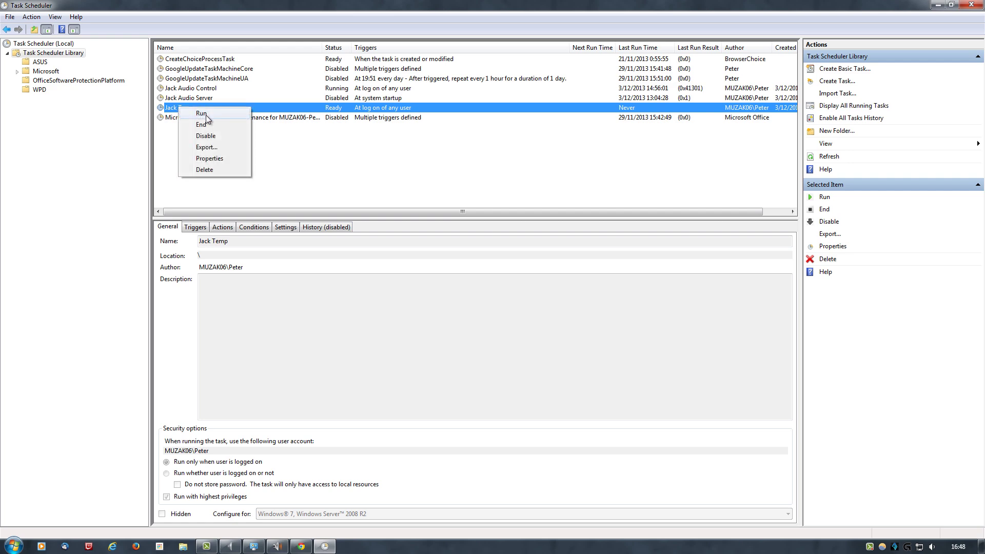
left_click(207, 116)
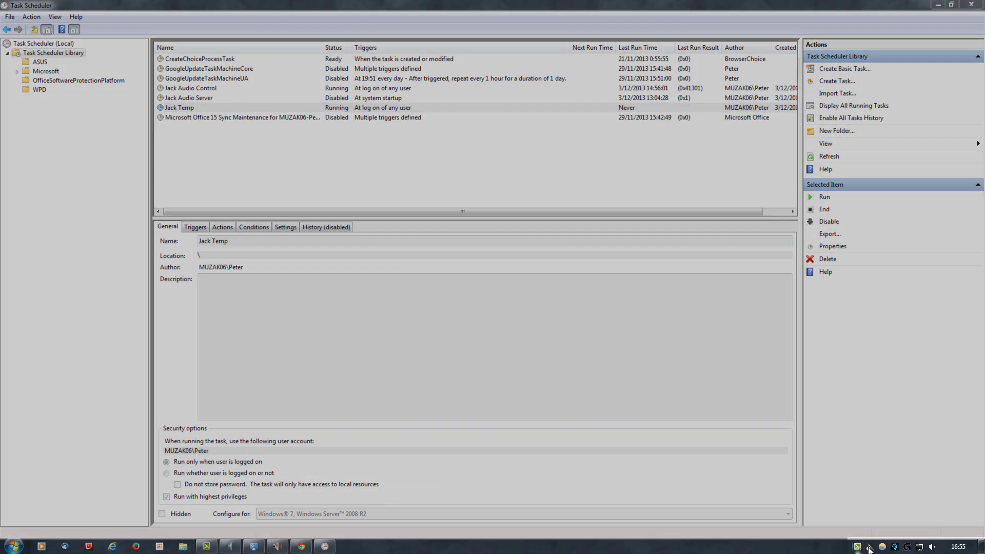
mouse_move(870, 550)
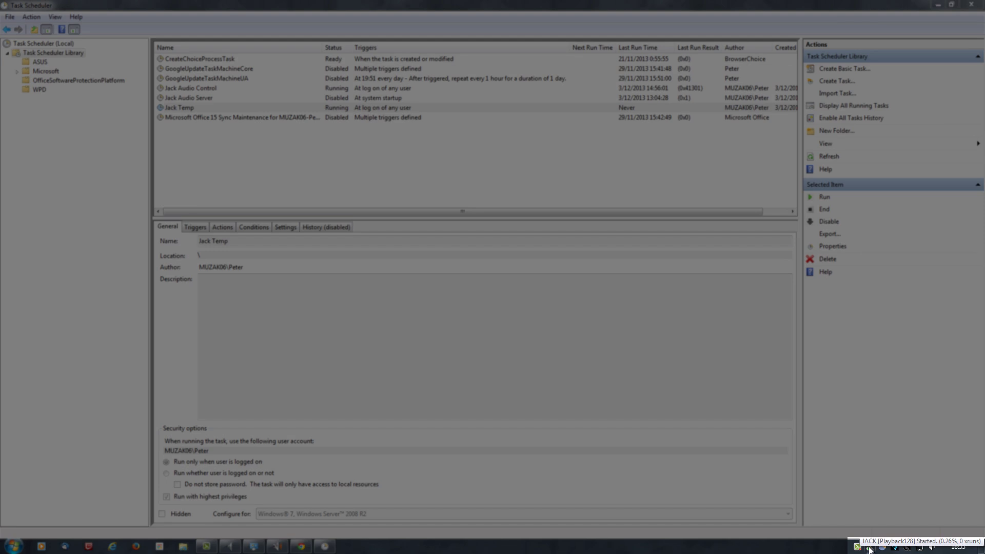
left_click(869, 550)
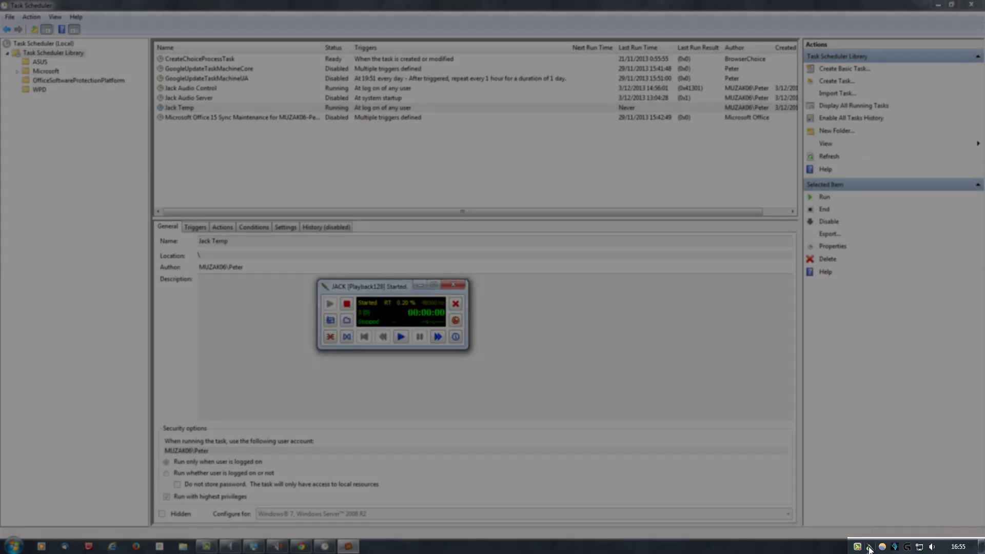